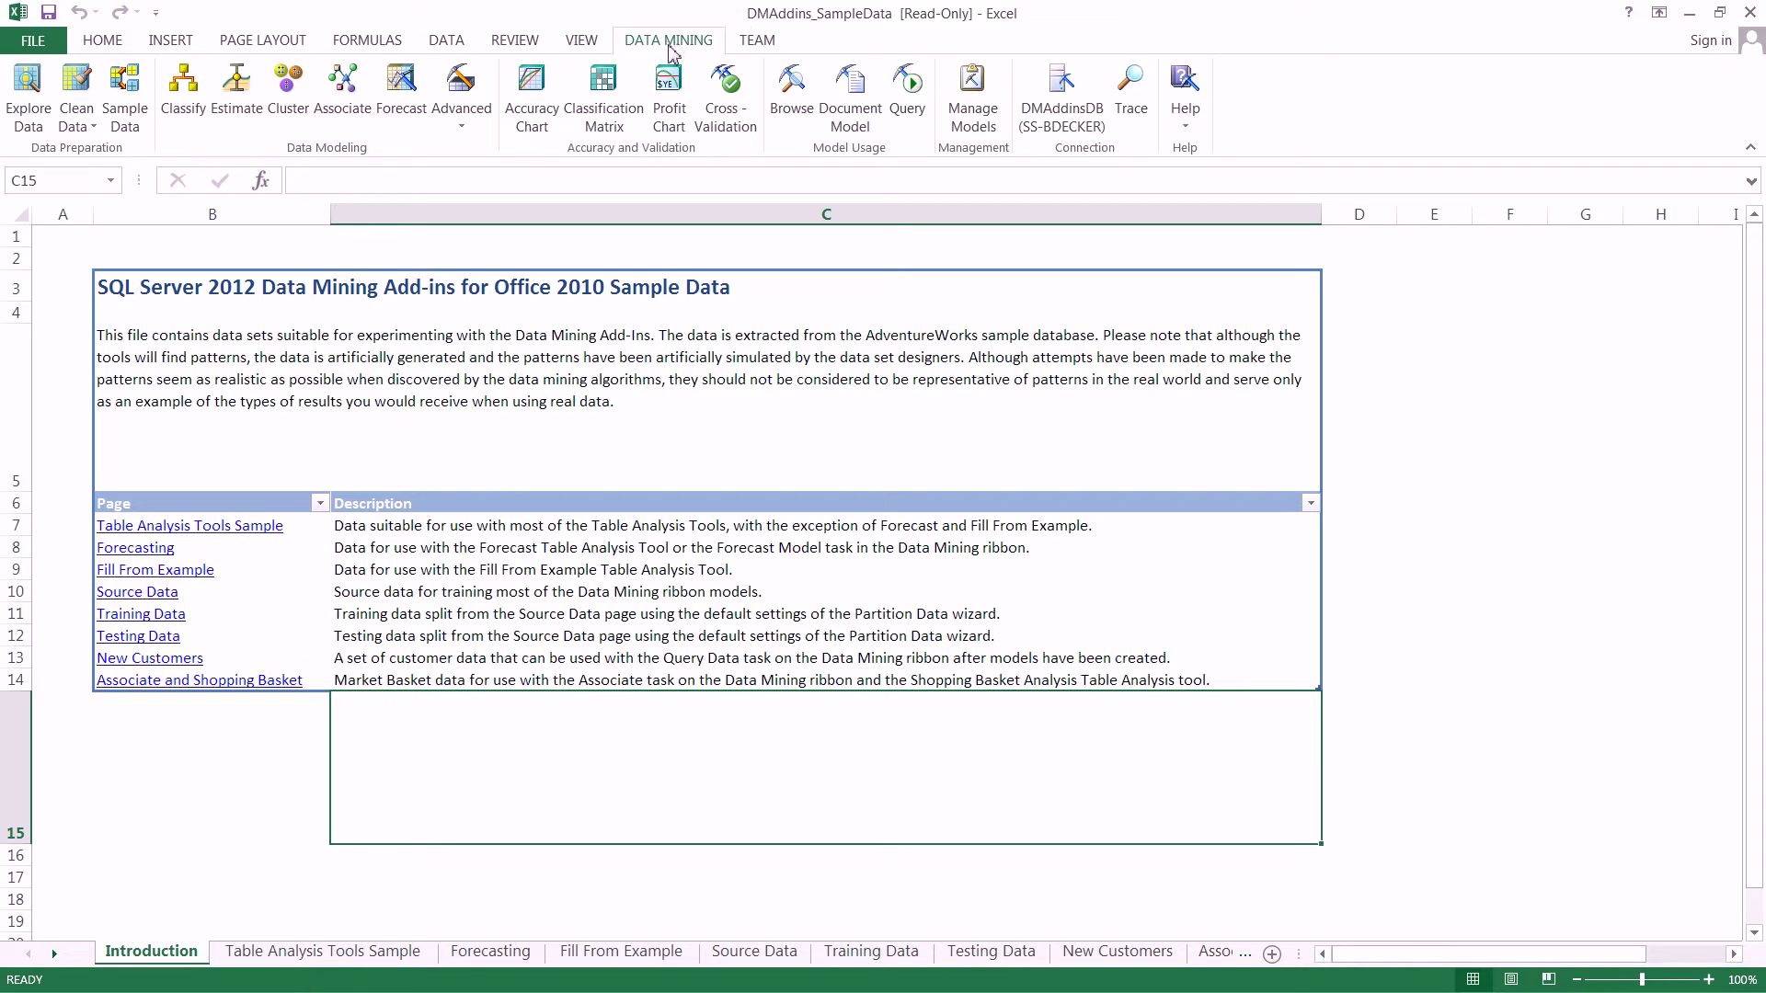
In the Browse dialog, compare the Bayes and Logistic Regression models' properties, then select AWDW2012 - Logistic Regression.
{"action": "left_click", "coordinate": [807, 108]}
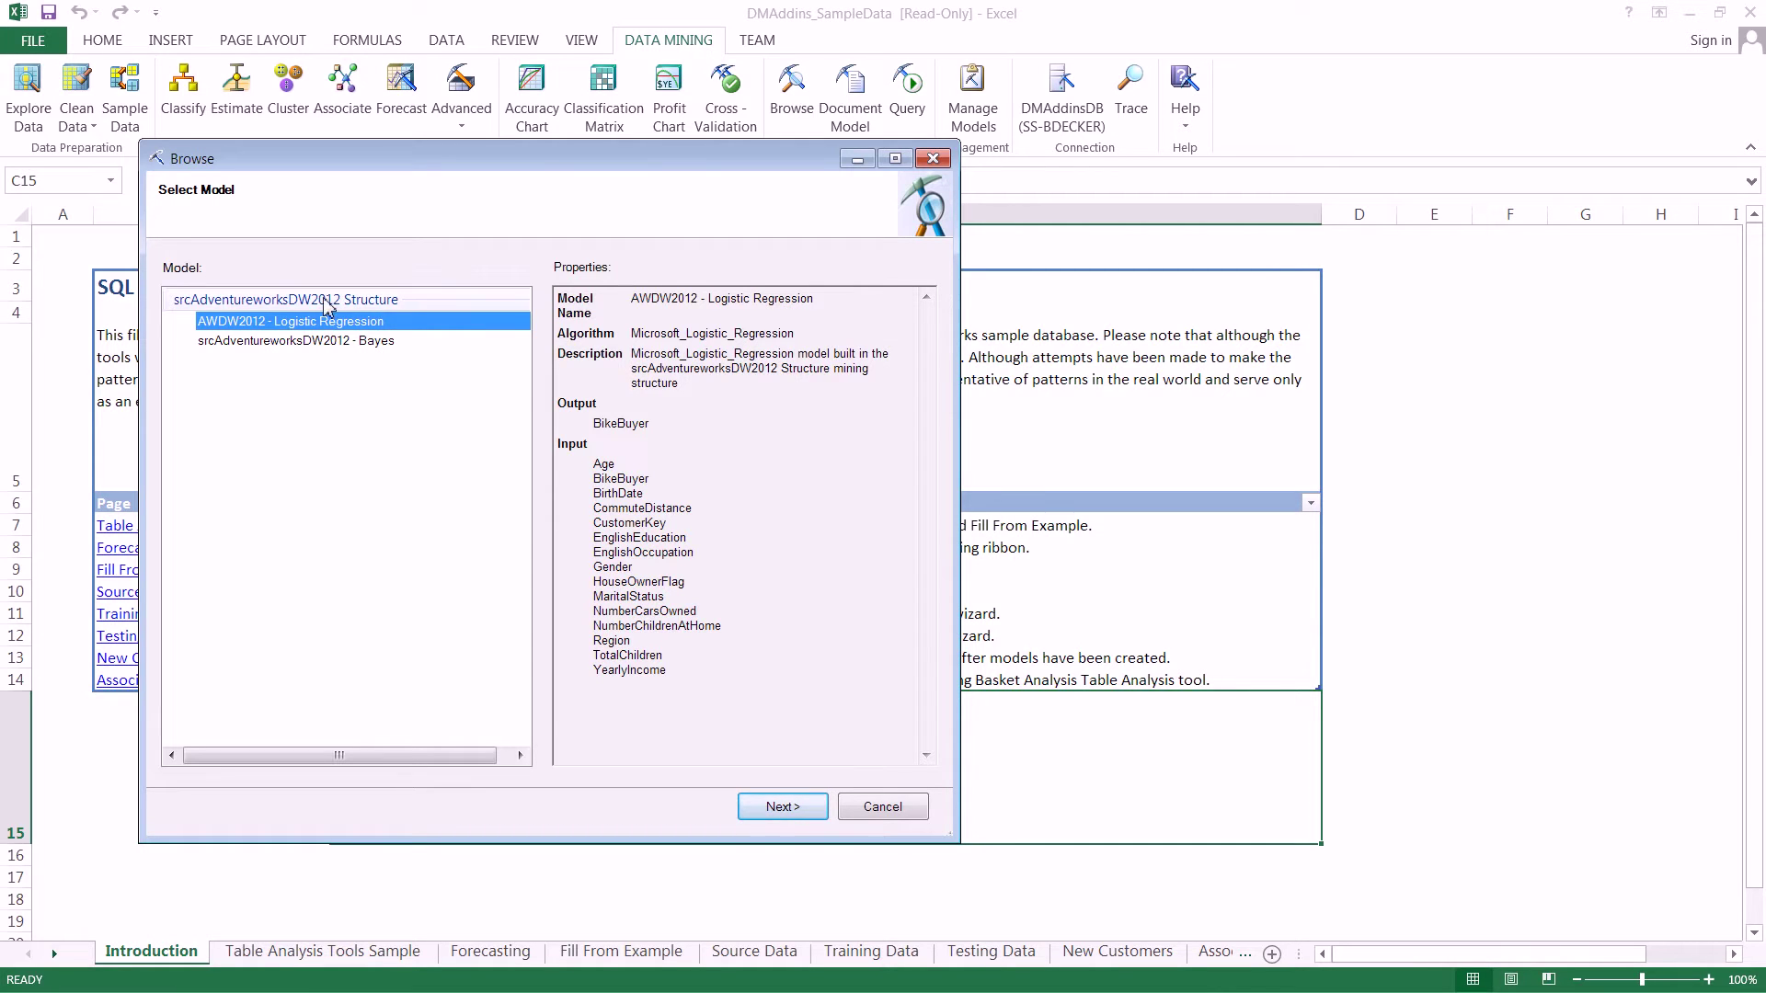
{"action": "left_click", "coordinate": [208, 345]}
{"action": "left_click", "coordinate": [217, 328]}
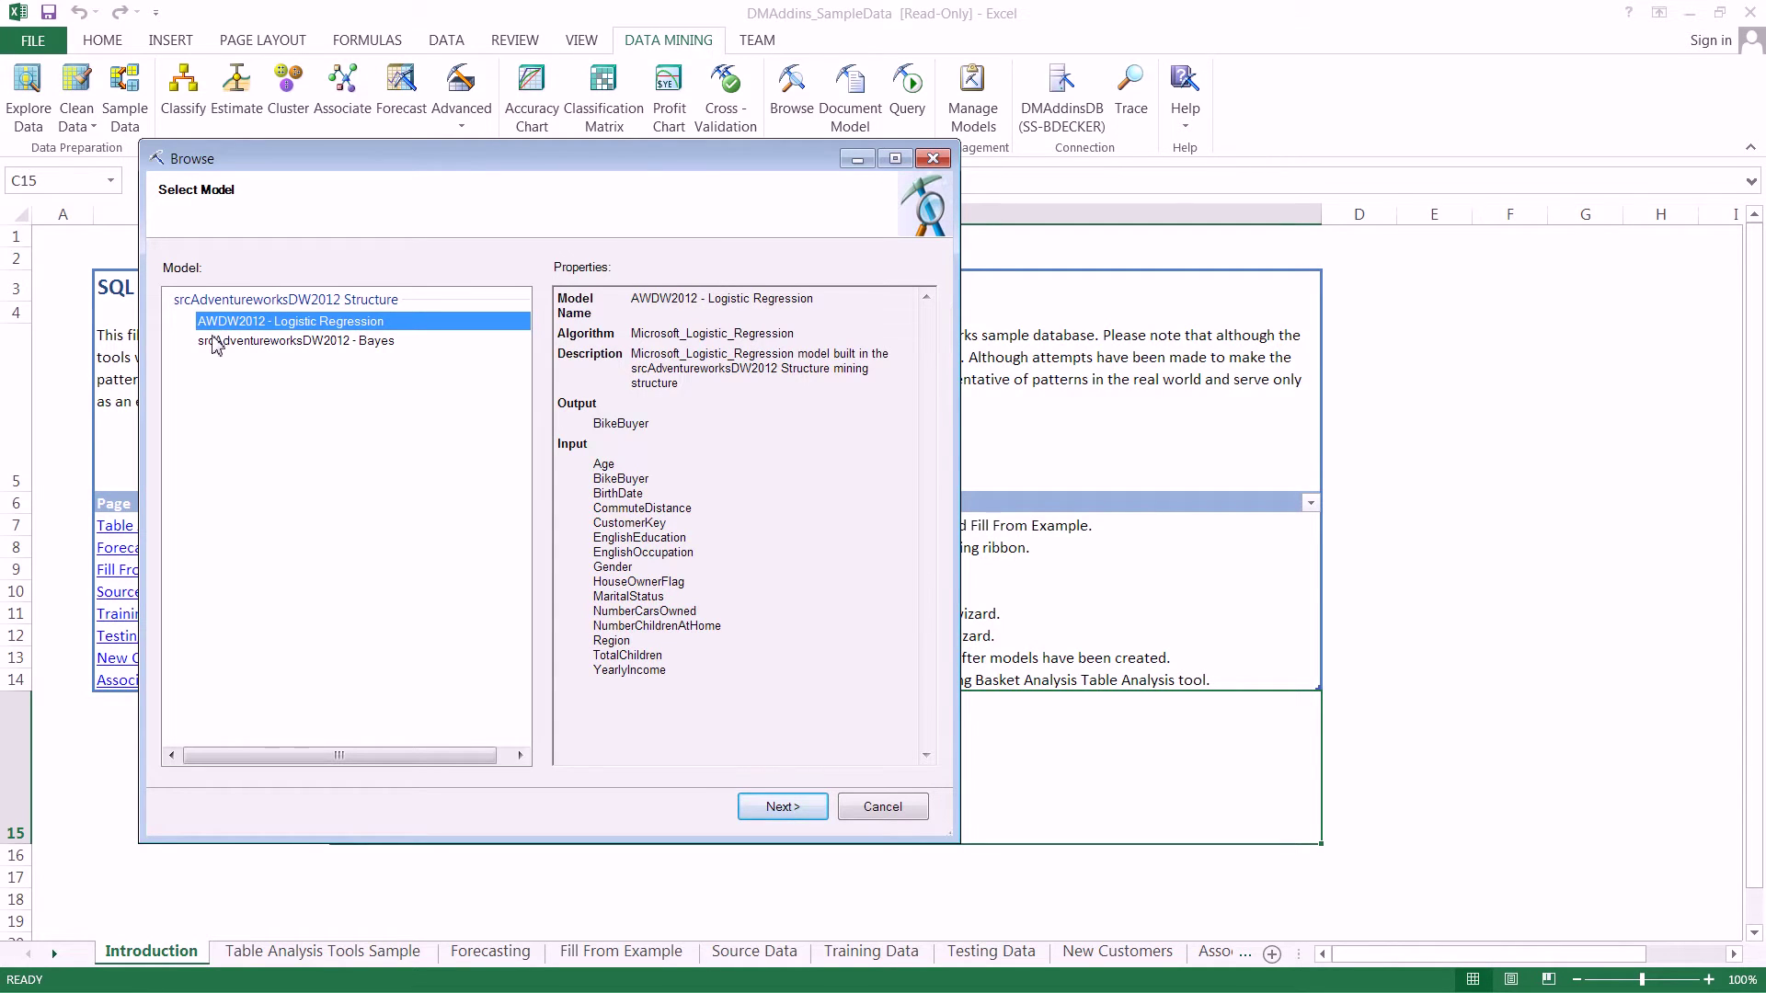
{"action": "left_click", "coordinate": [214, 345]}
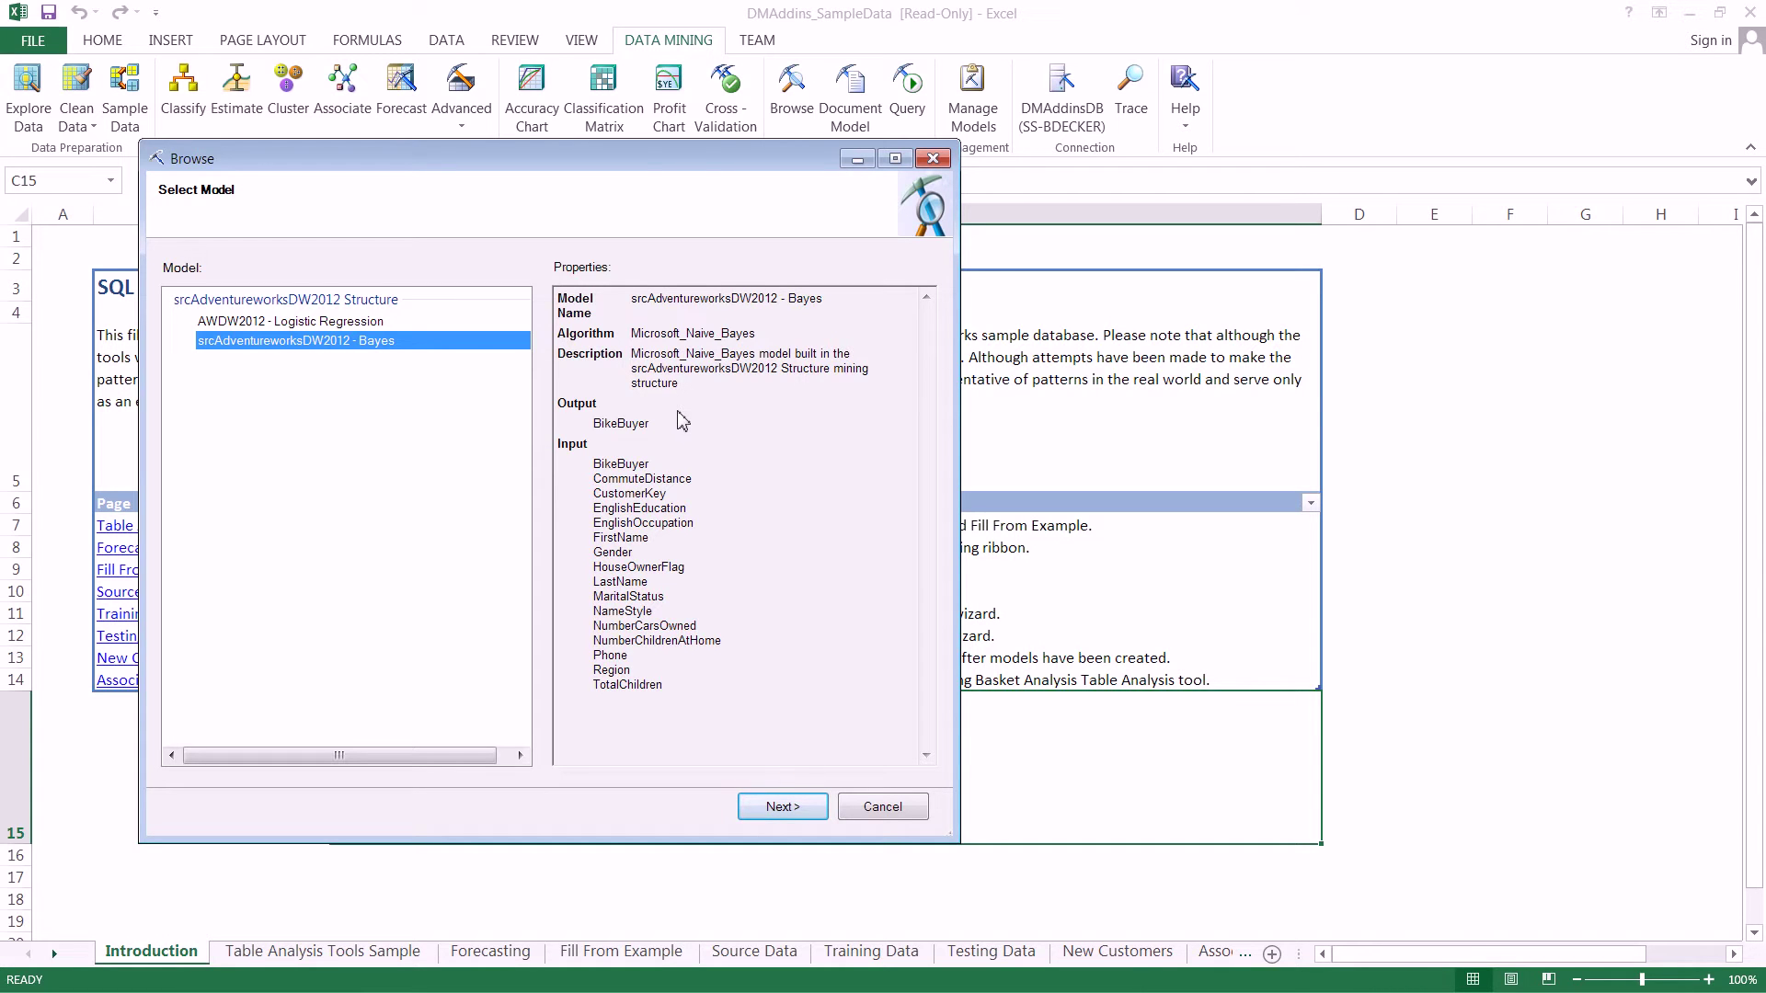
{"action": "left_click", "coordinate": [294, 322]}
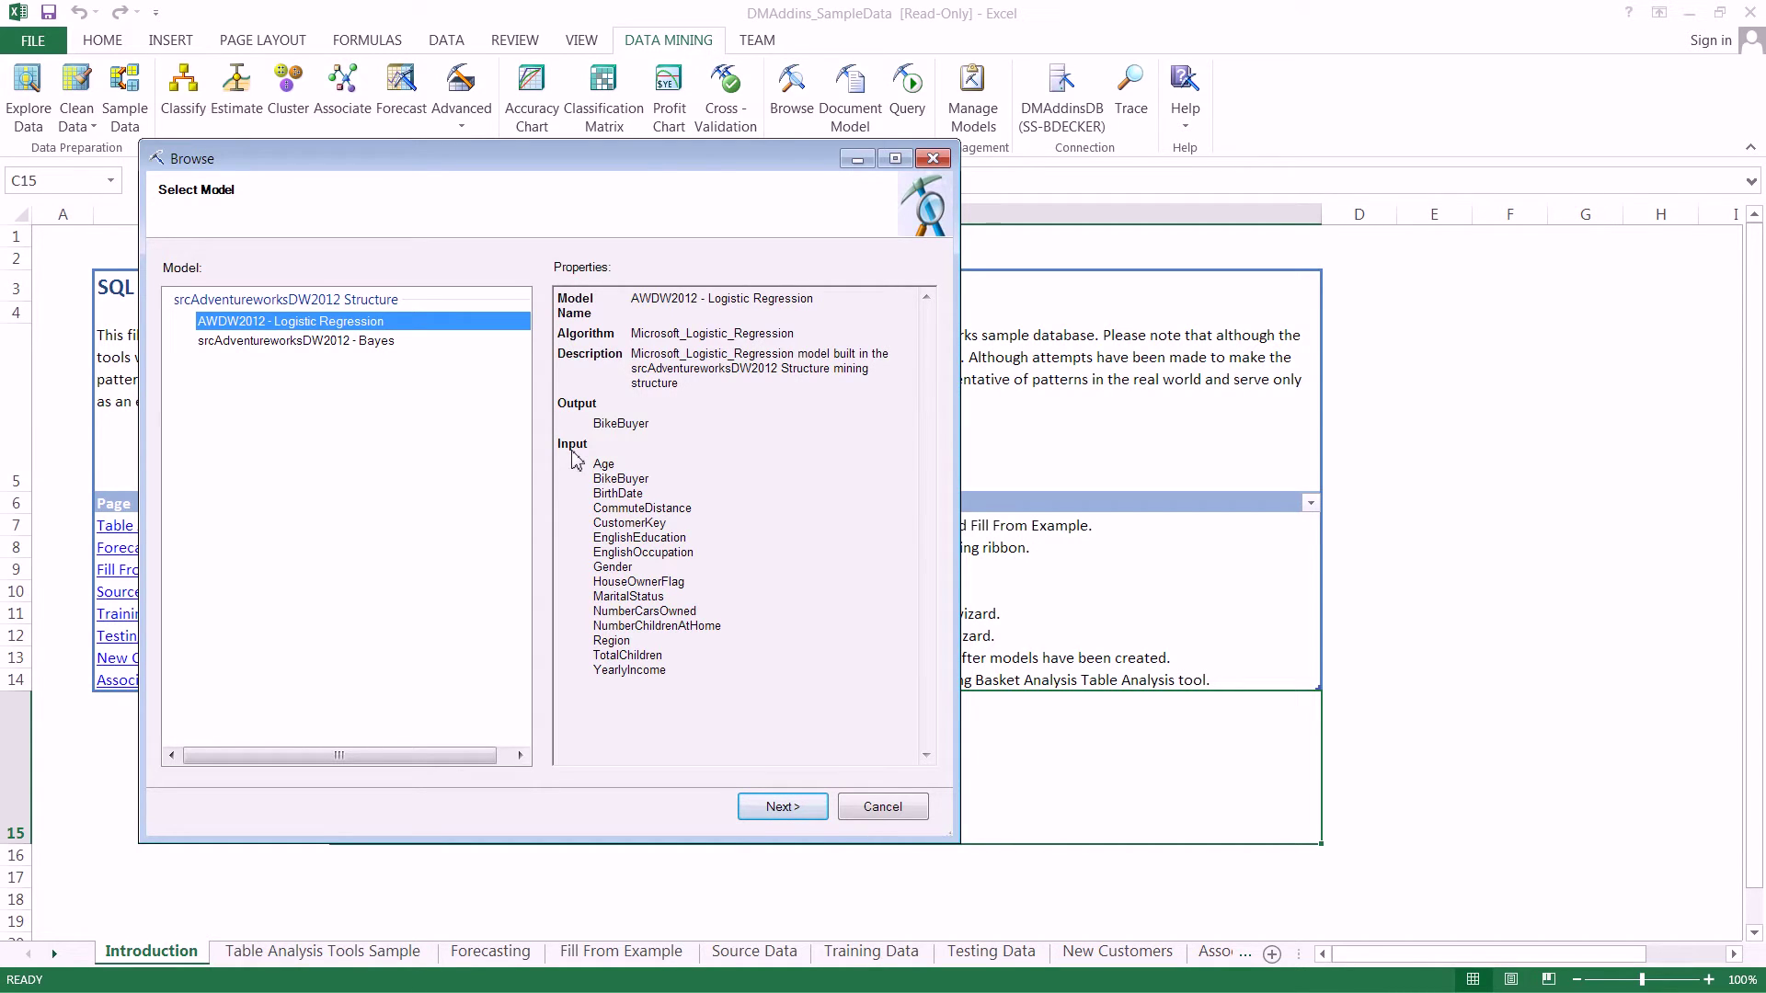
{"action": "left_click", "coordinate": [362, 343]}
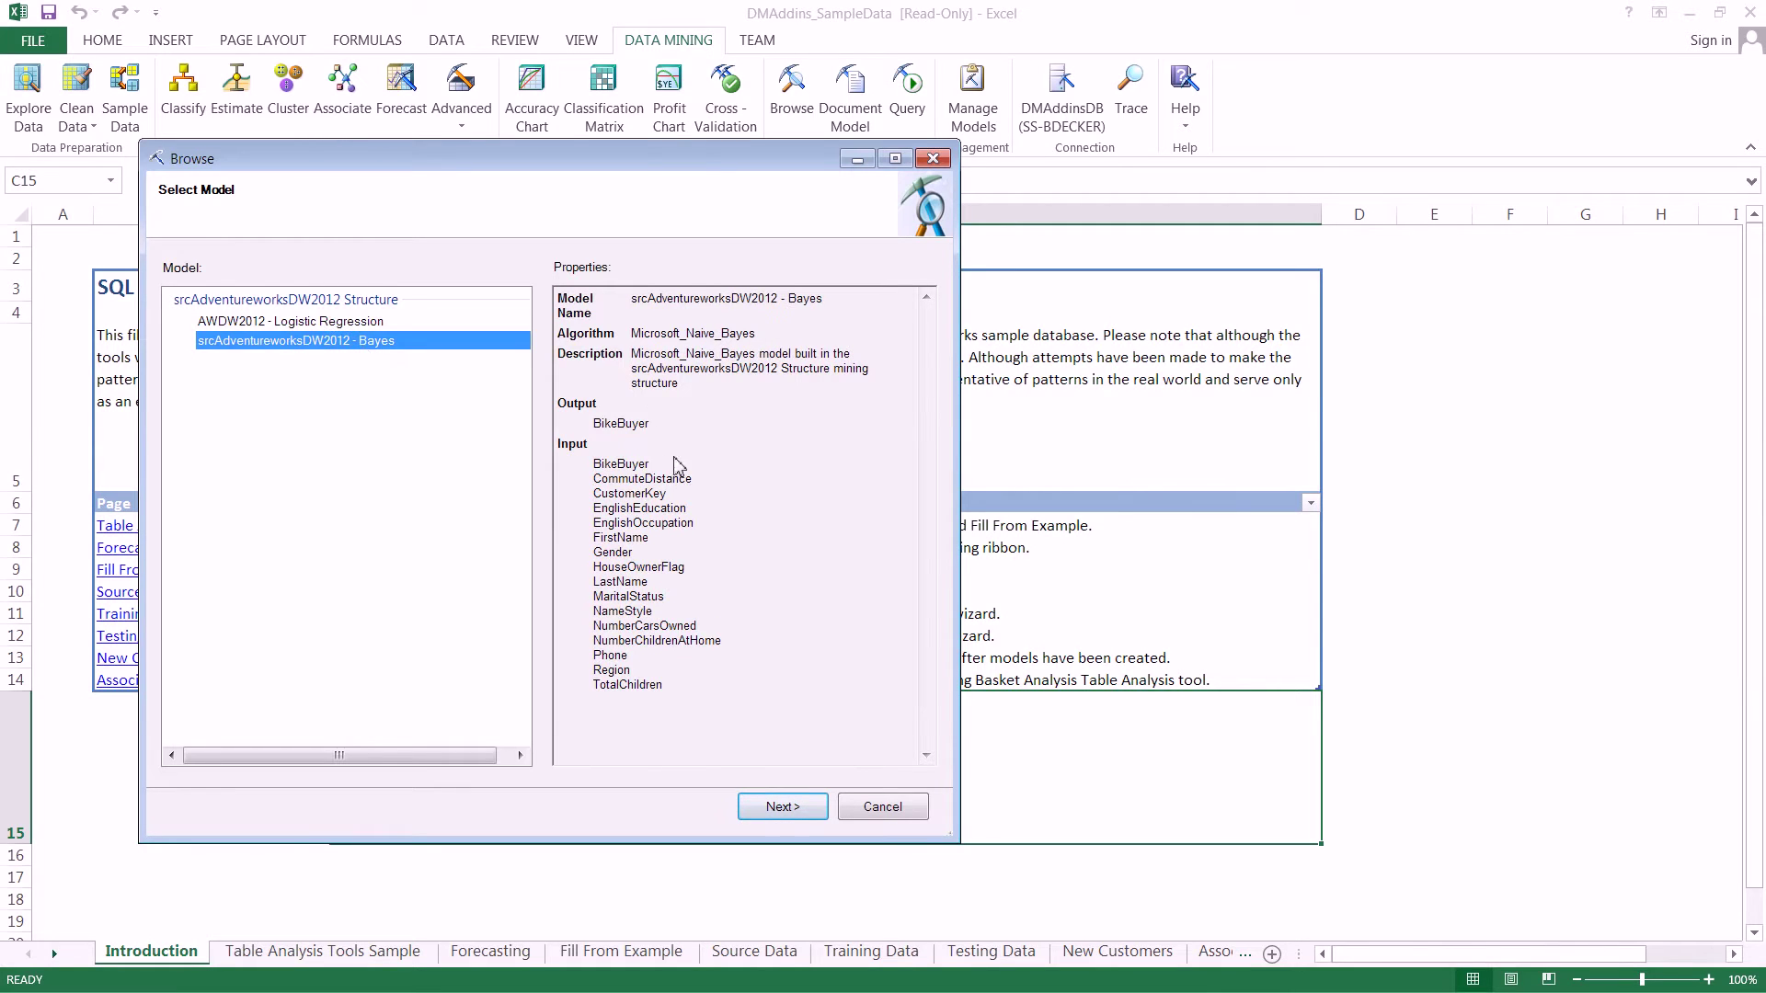
{"action": "left_click", "coordinate": [311, 323]}
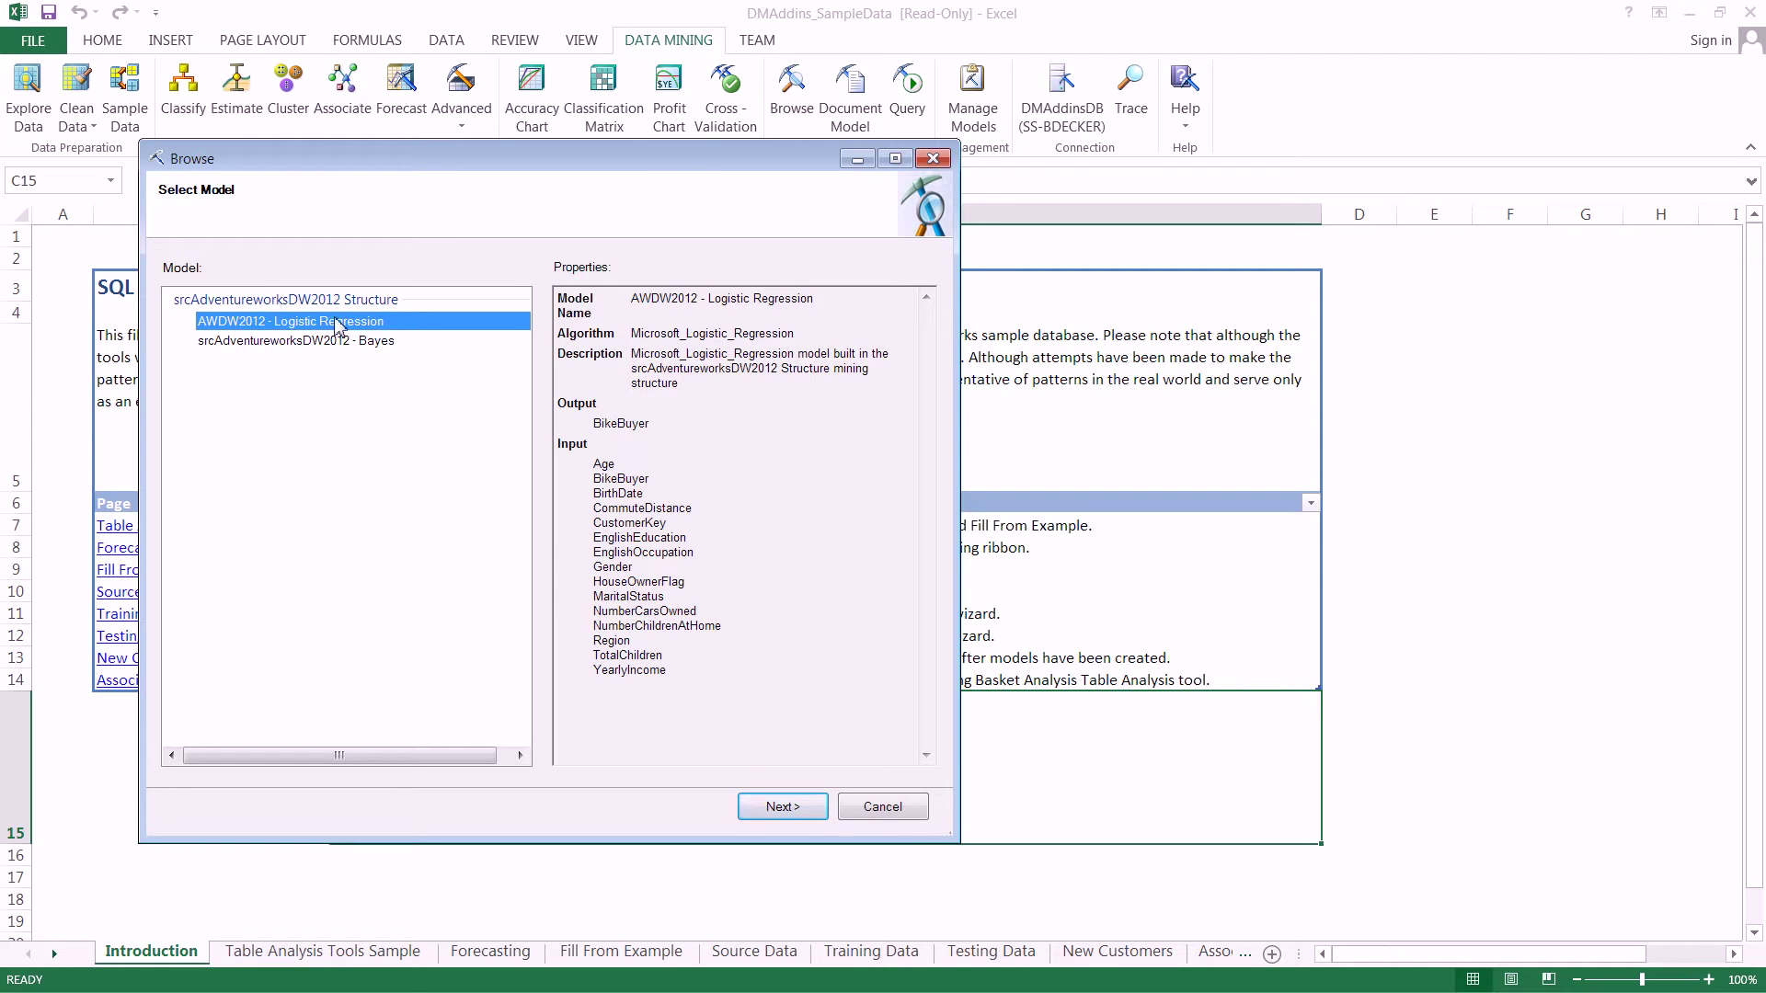
Load the logistic regression model viewer and sort the Variables grid by Attribute and Favors 1.
{"action": "left_click", "coordinate": [786, 806]}
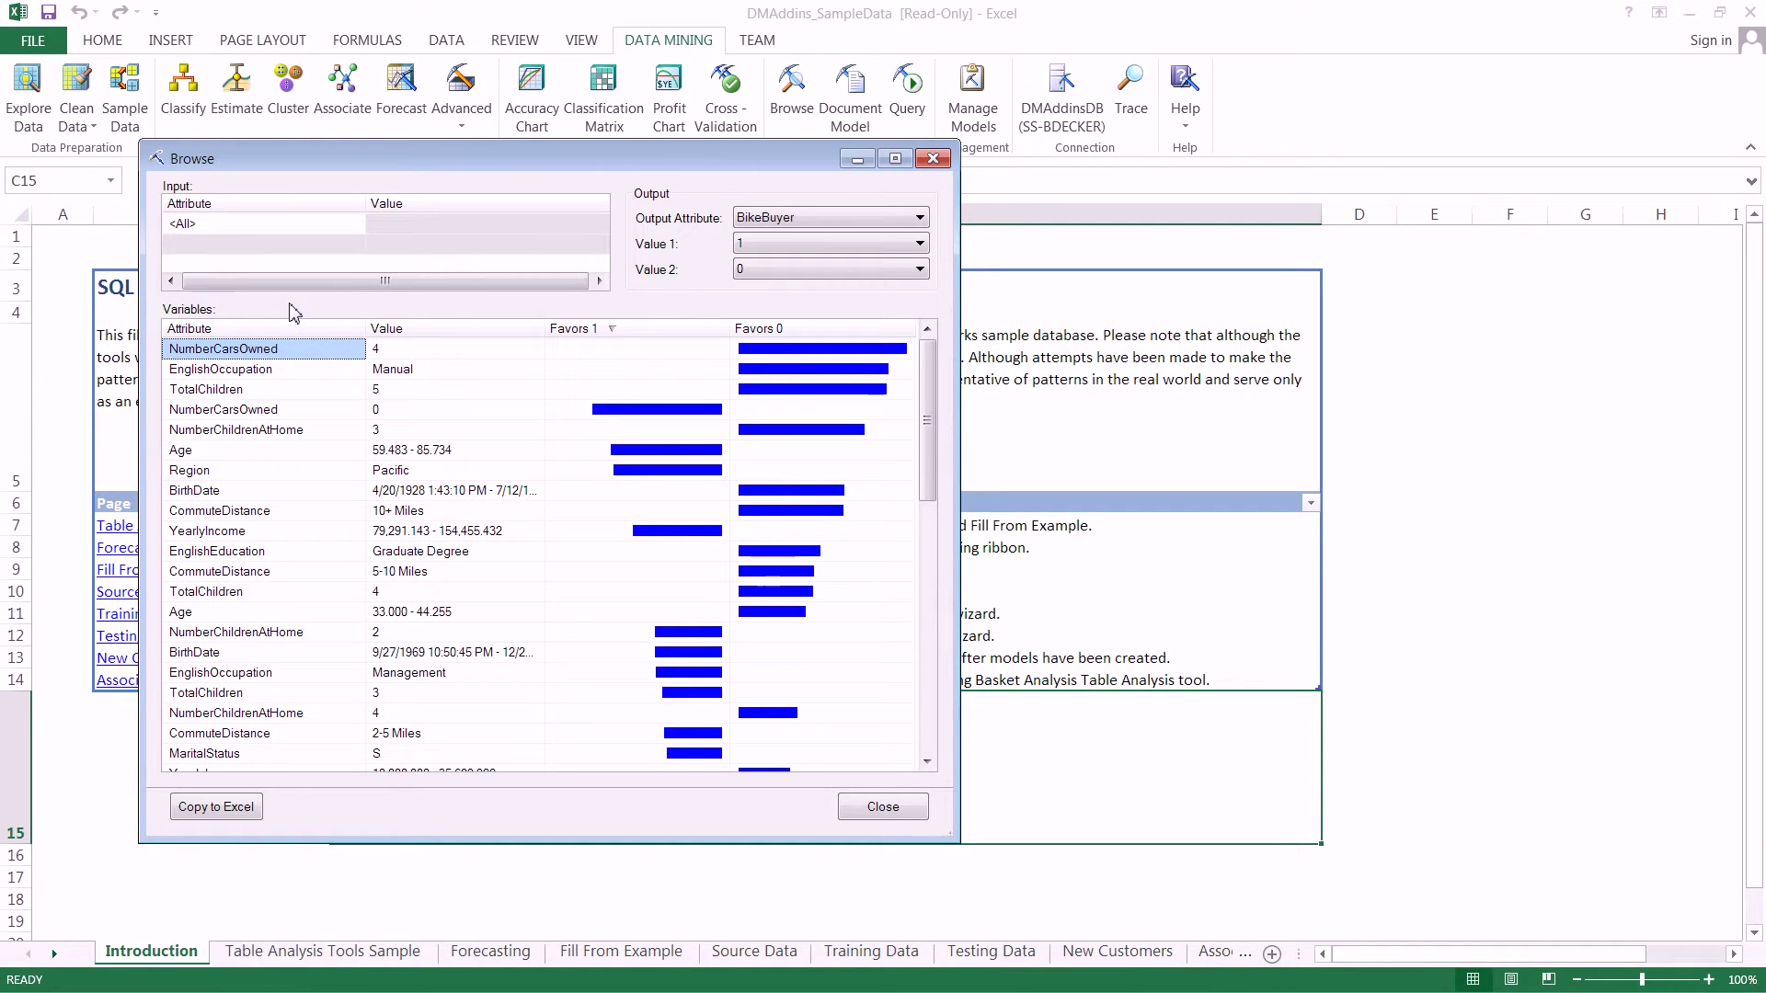
{"action": "mouse_move", "coordinate": [809, 357]}
{"action": "left_click", "coordinate": [347, 329]}
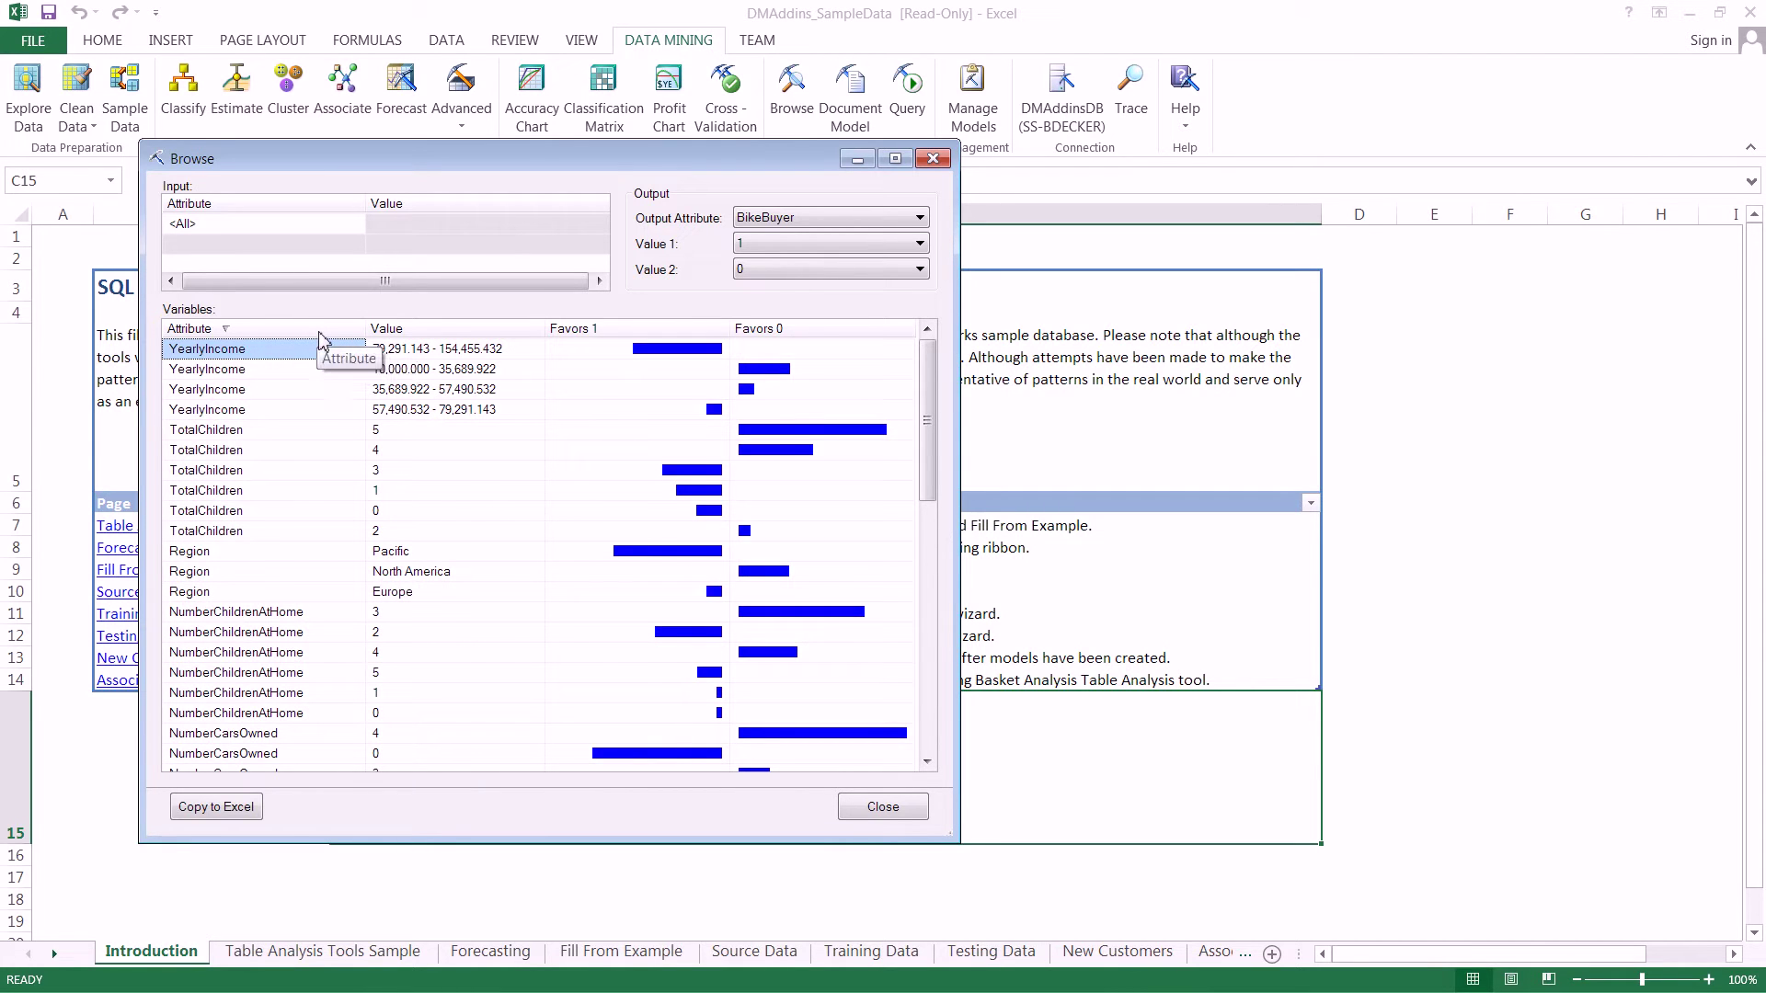
{"action": "left_click", "coordinate": [319, 331]}
{"action": "left_click", "coordinate": [648, 331]}
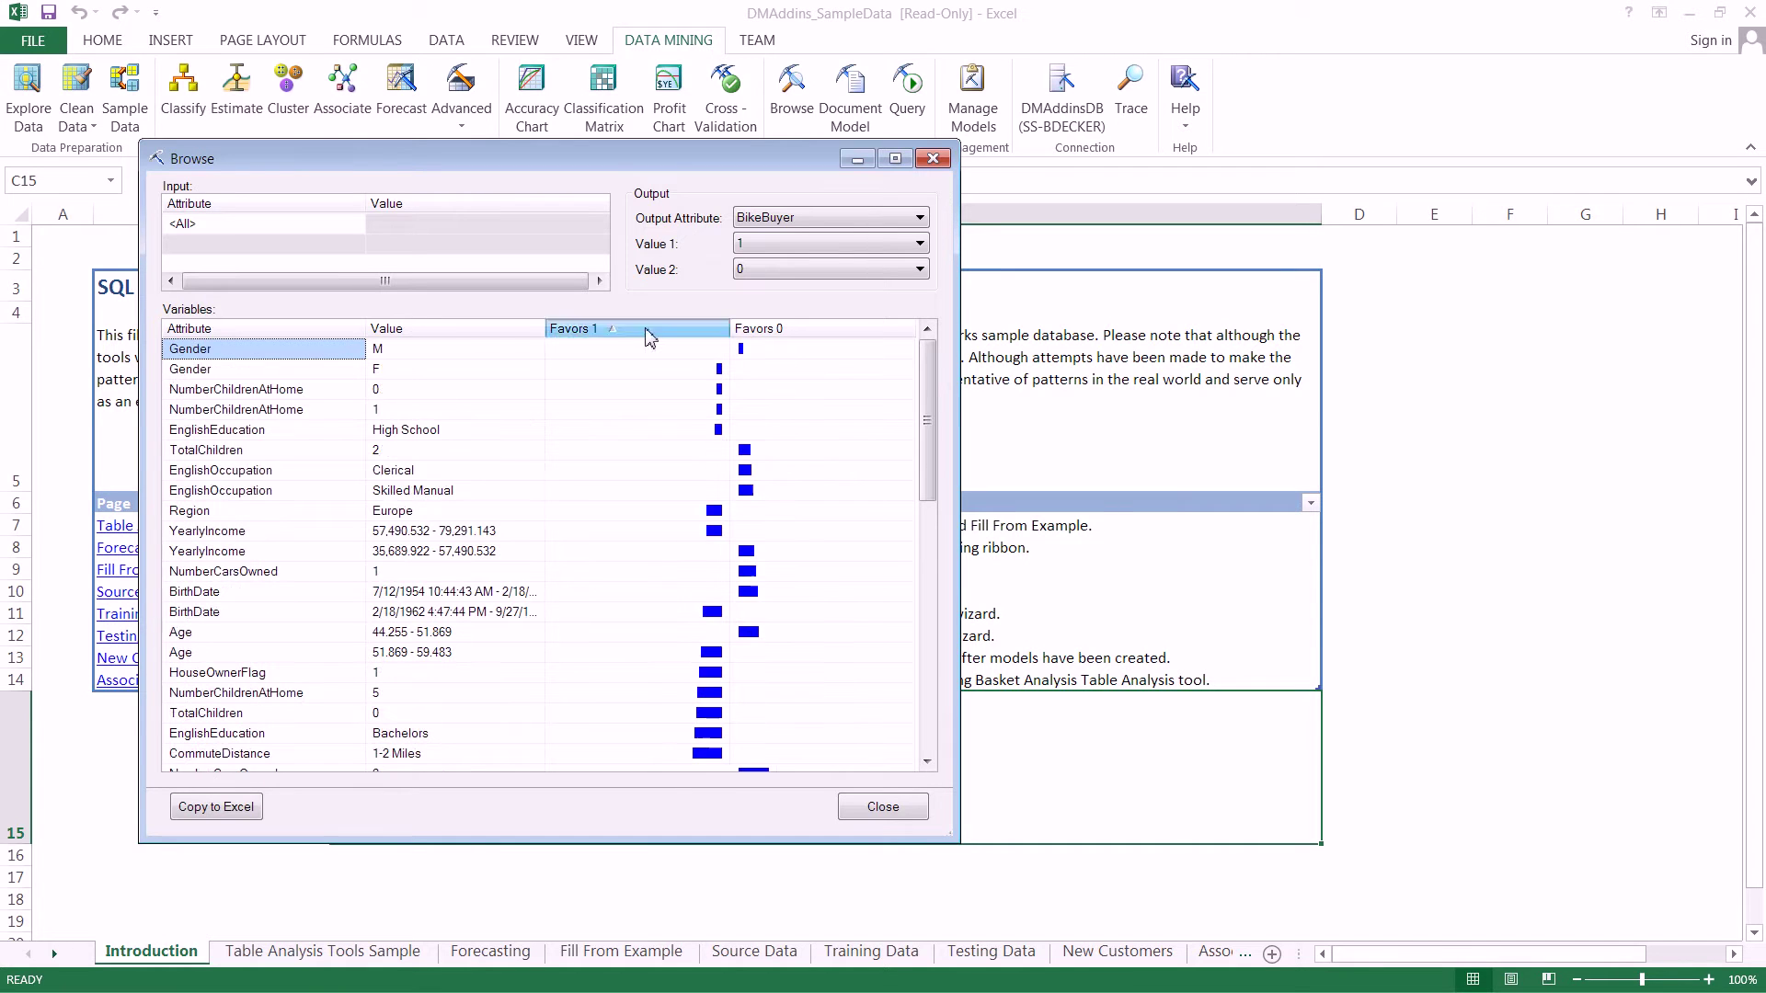
{"action": "left_click", "coordinate": [651, 333]}
Open the Input attribute dropdown and scroll through the list of input attributes.
{"action": "mouse_move", "coordinate": [754, 353]}
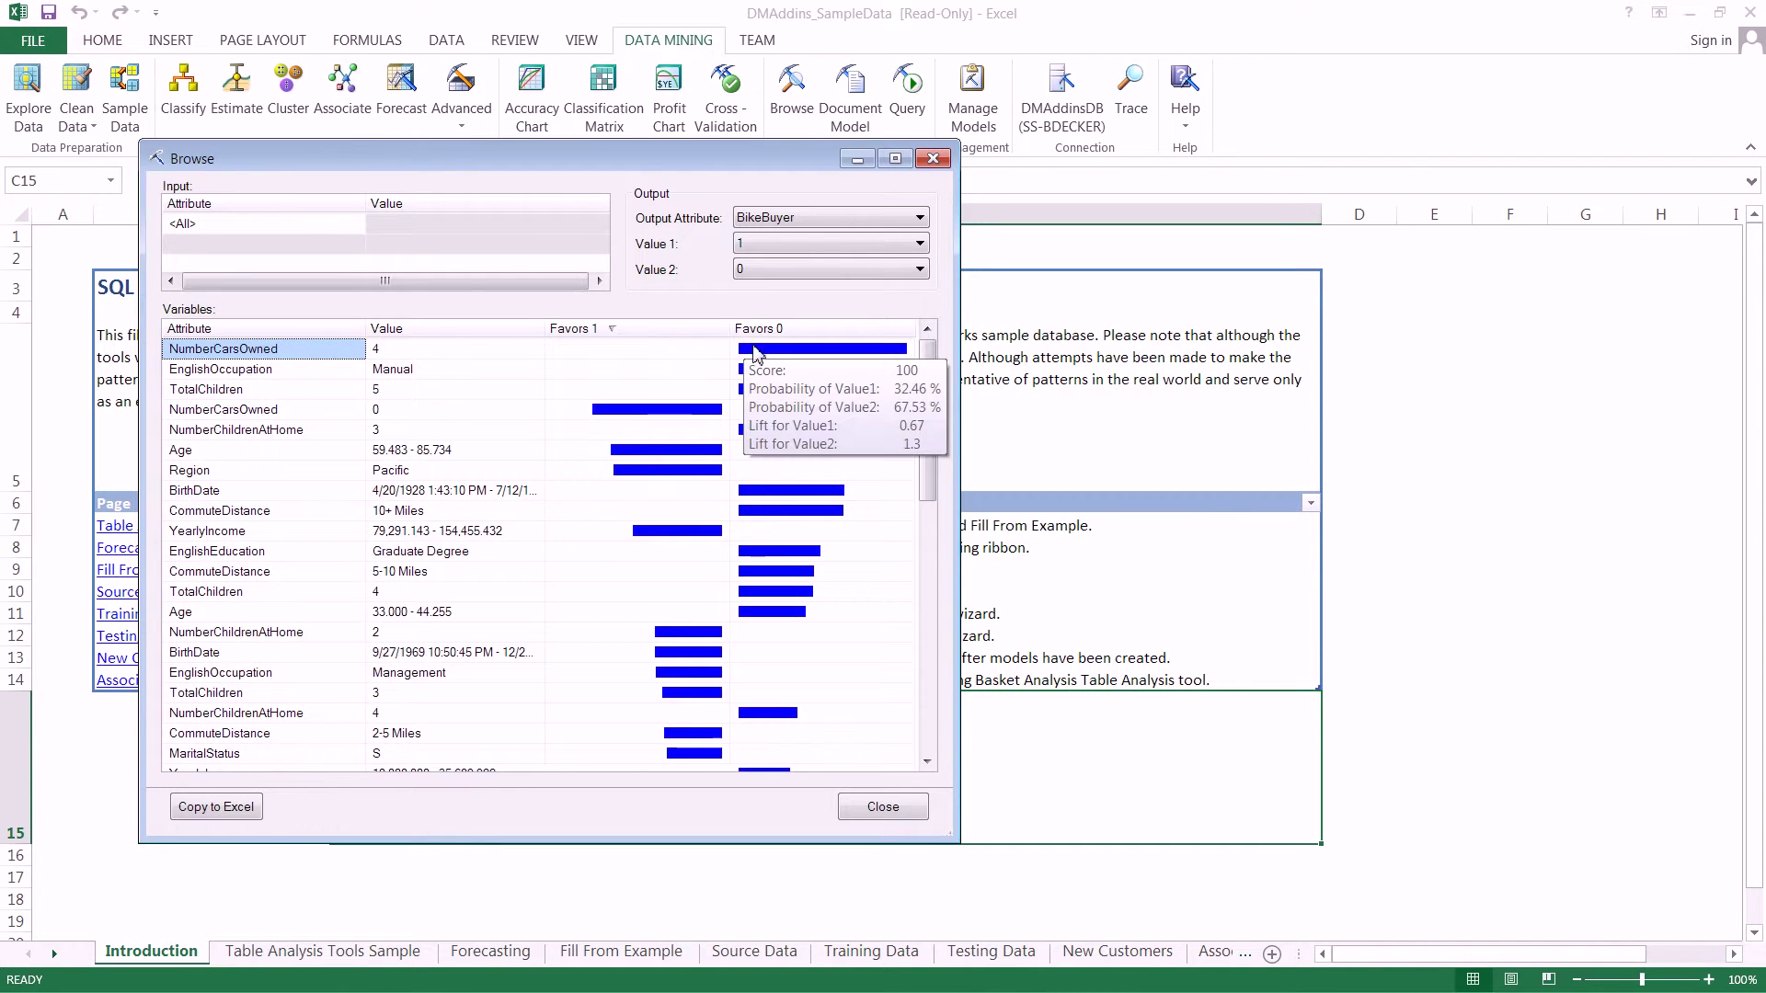
{"action": "mouse_move", "coordinate": [607, 622]}
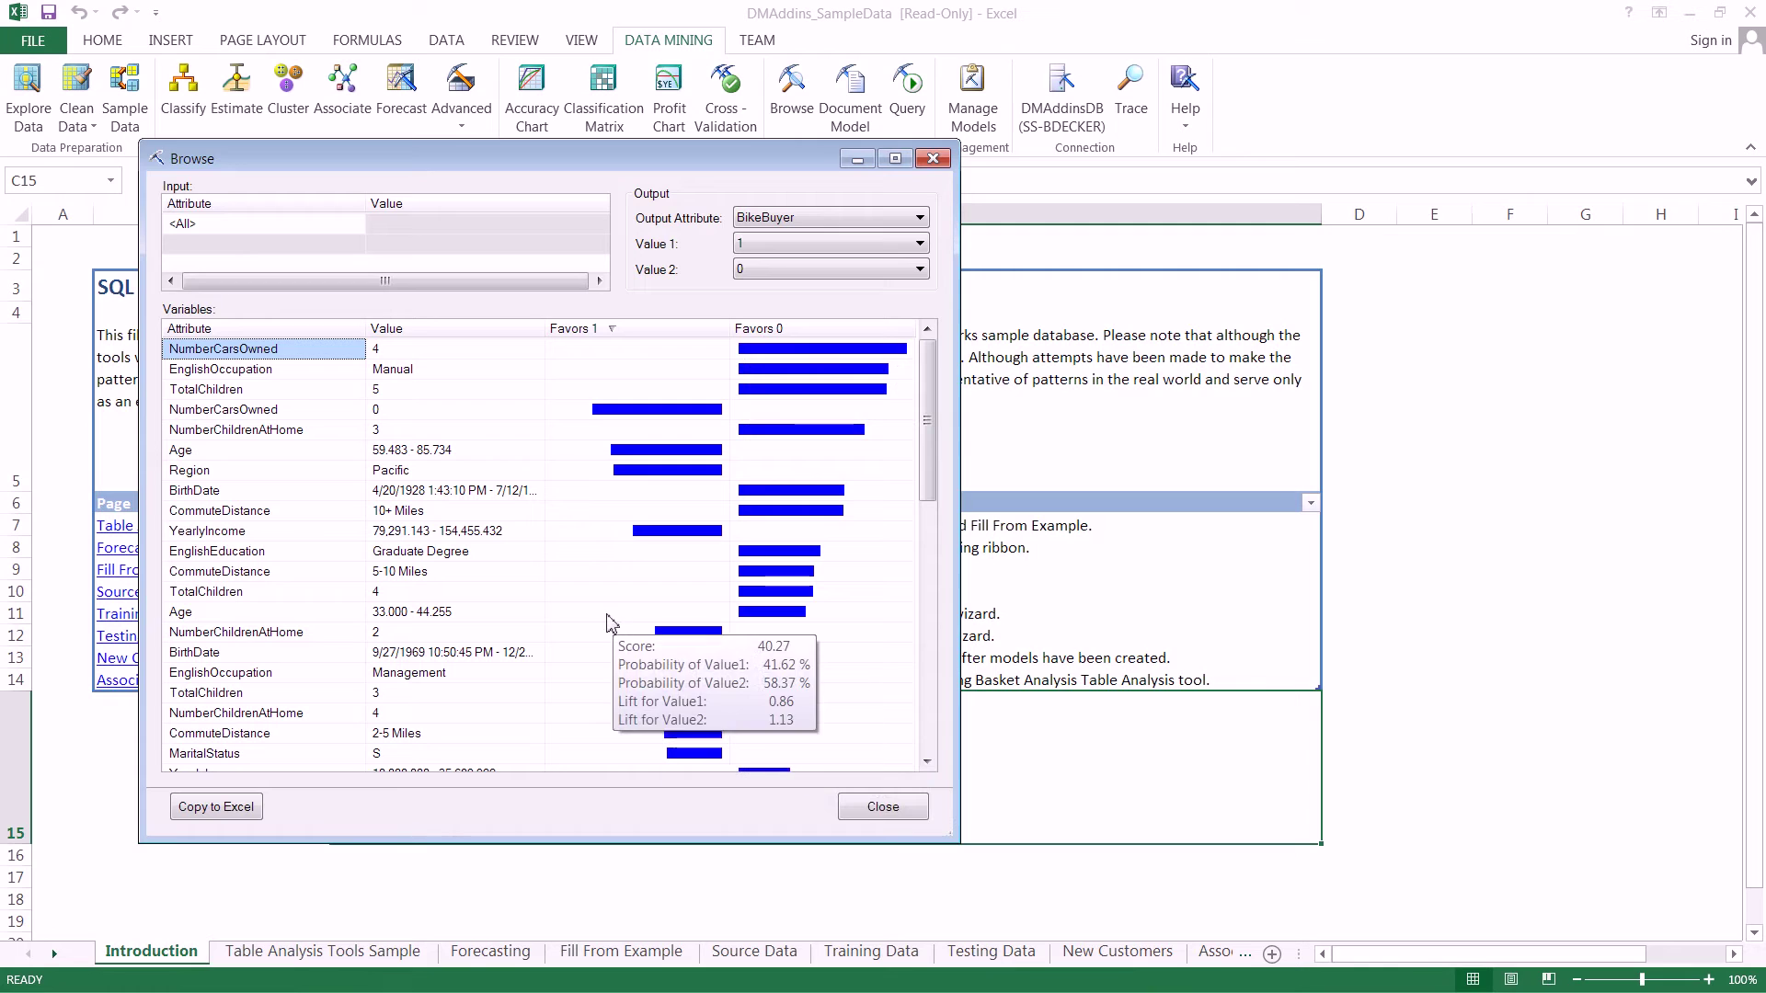
{"action": "left_click", "coordinate": [352, 230]}
{"action": "left_click", "coordinate": [355, 228]}
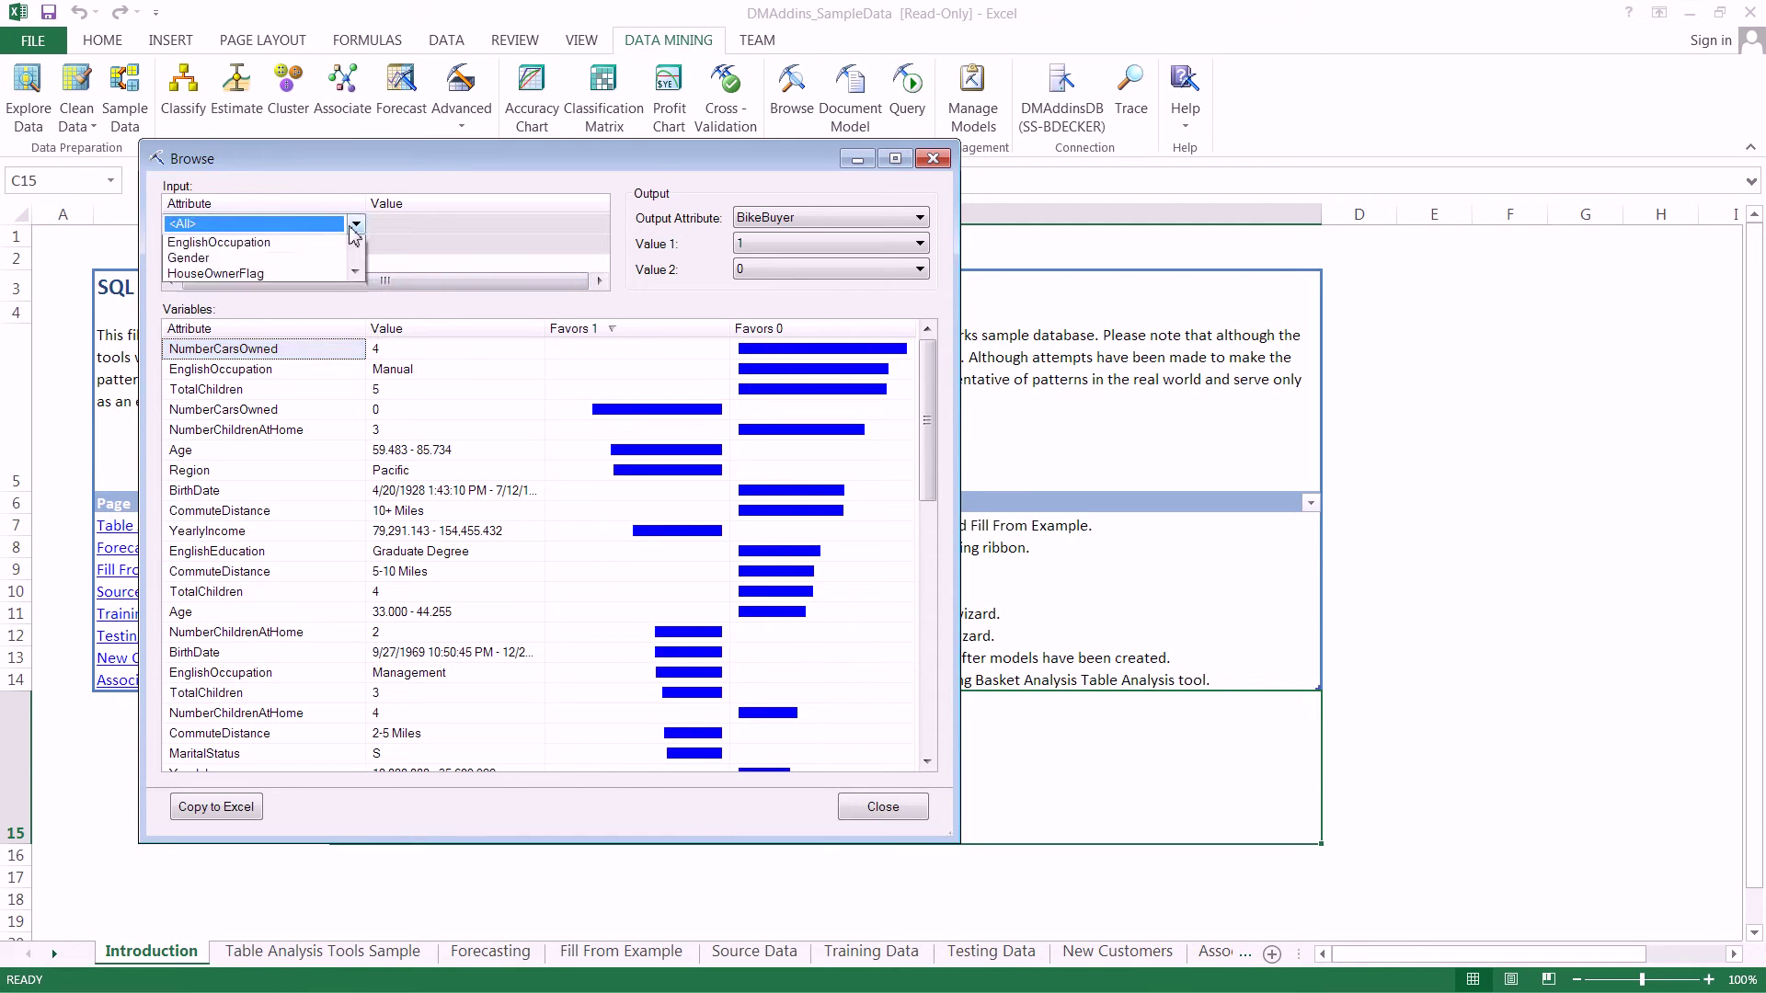
{"action": "scroll", "coordinate": [357, 336], "scroll_direction": "down", "scroll_amount": 2}
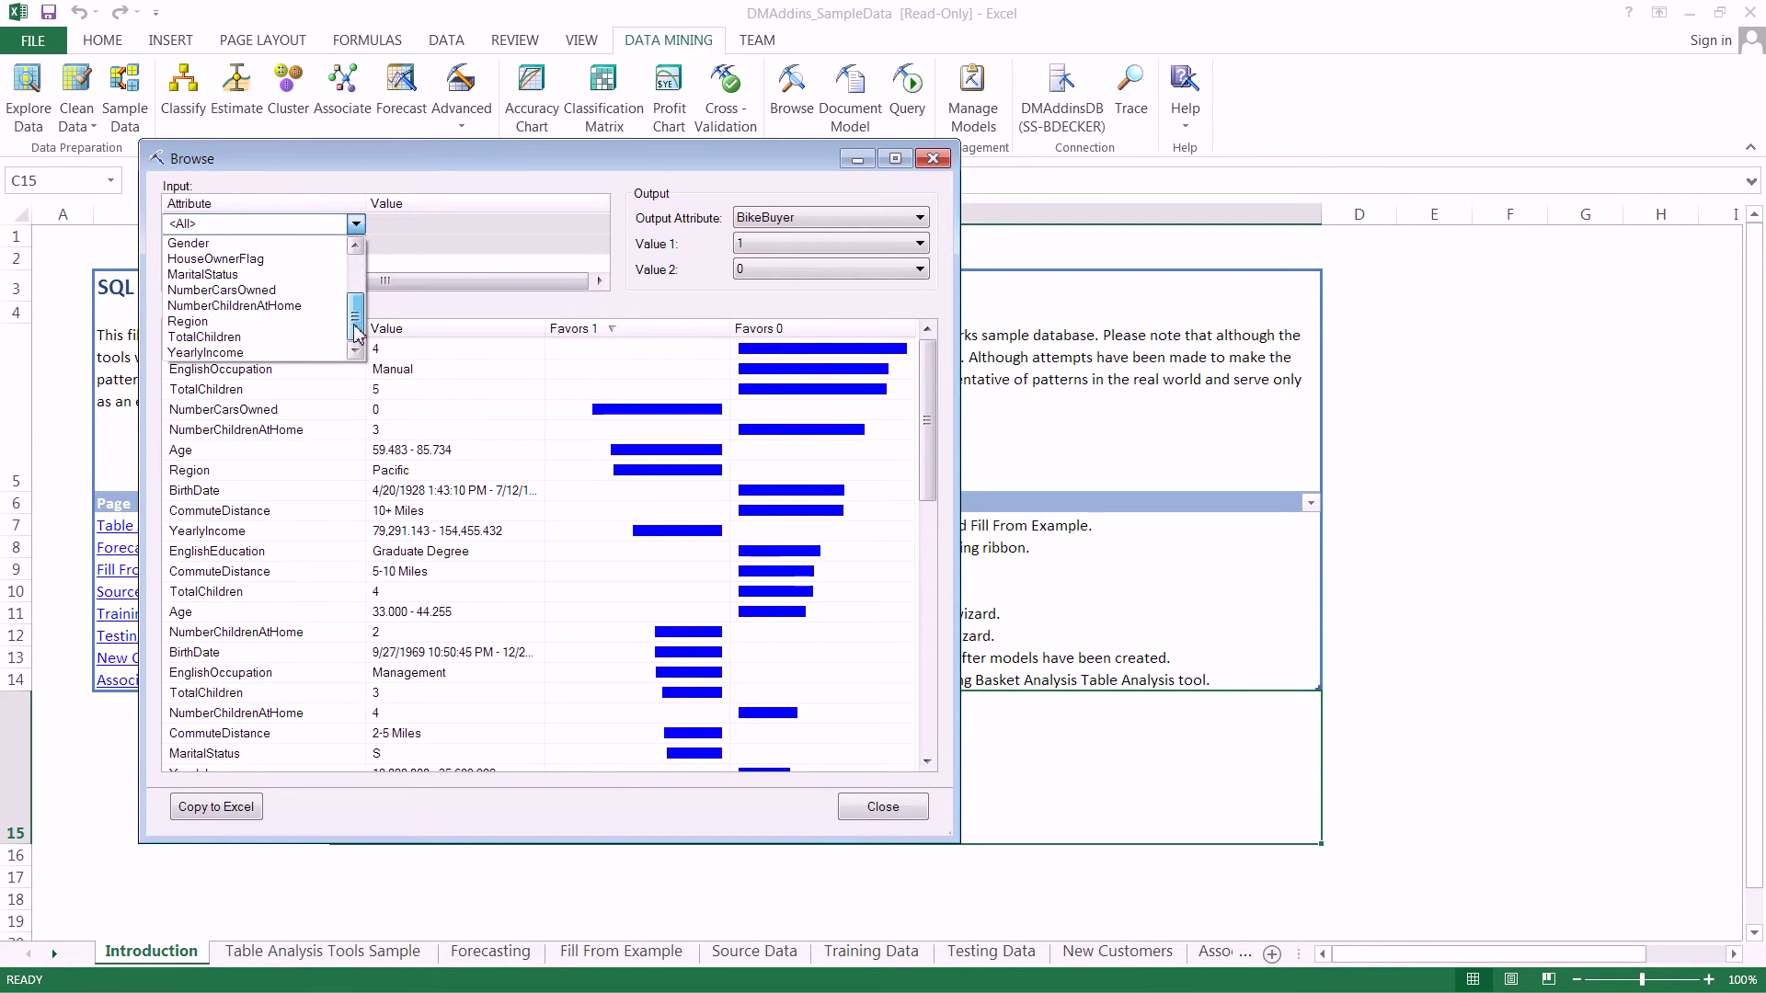
Filter the viewer by TotalChildren, changing its value from 2 to 5.
{"action": "left_click", "coordinate": [269, 336]}
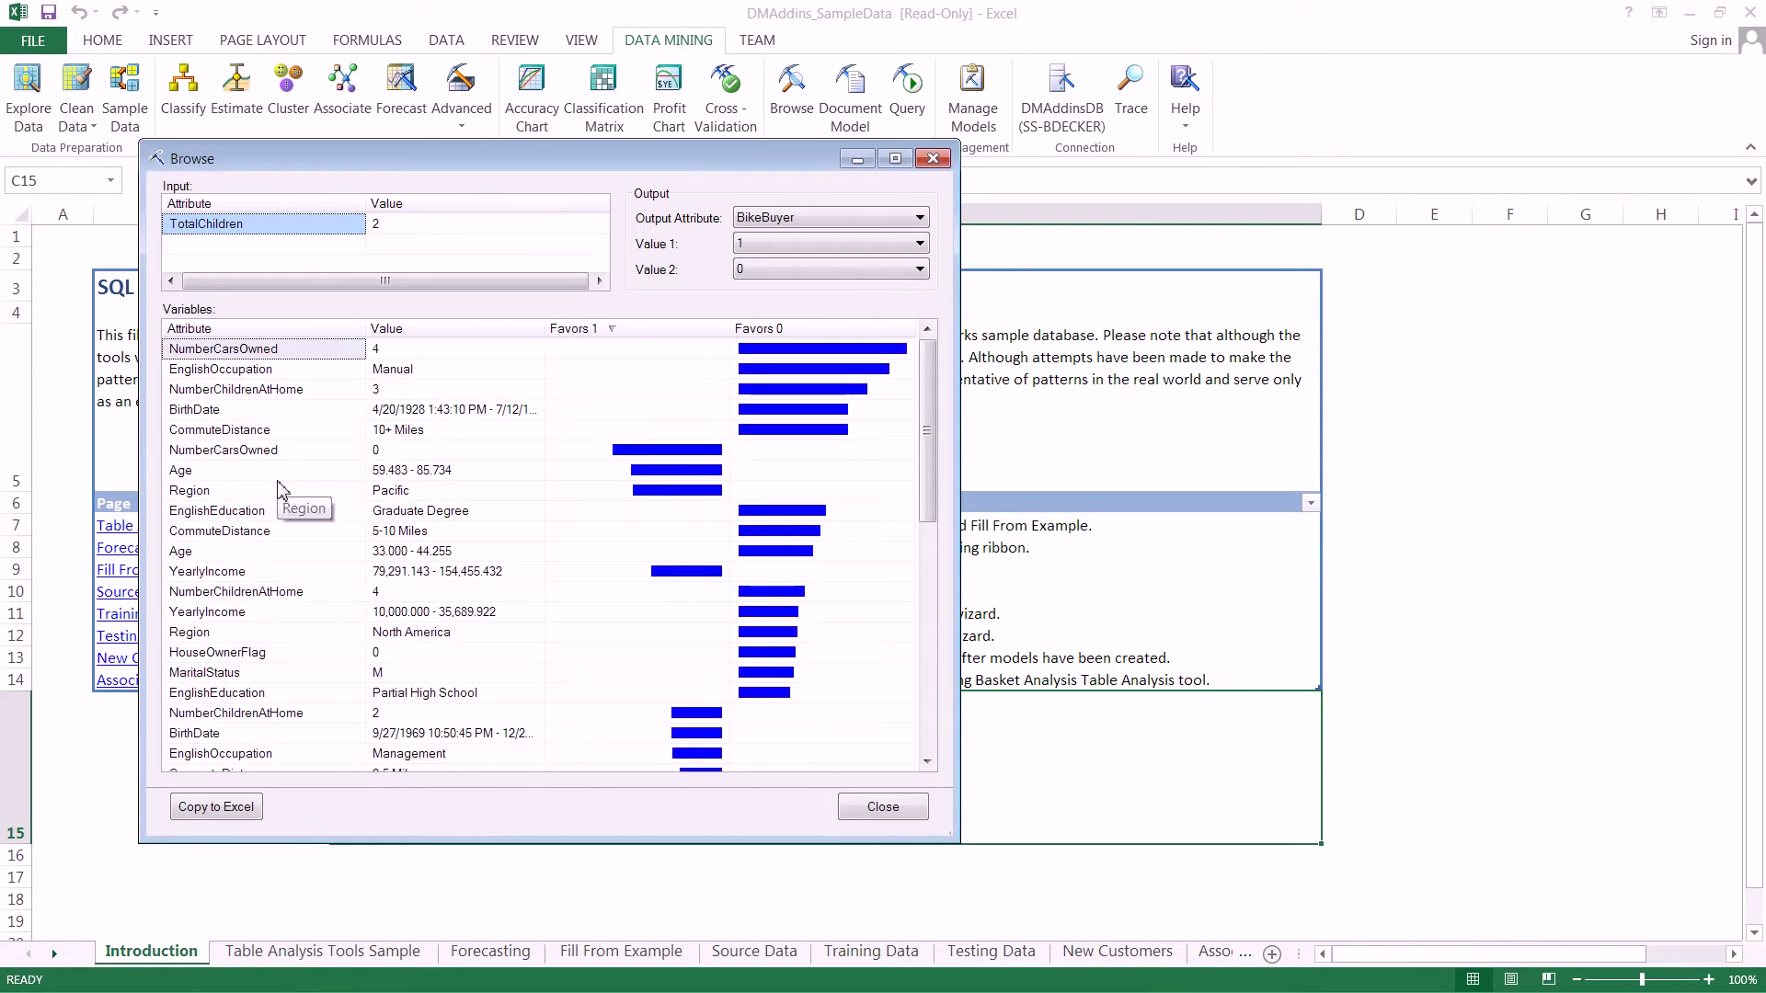
{"action": "left_click", "coordinate": [387, 224]}
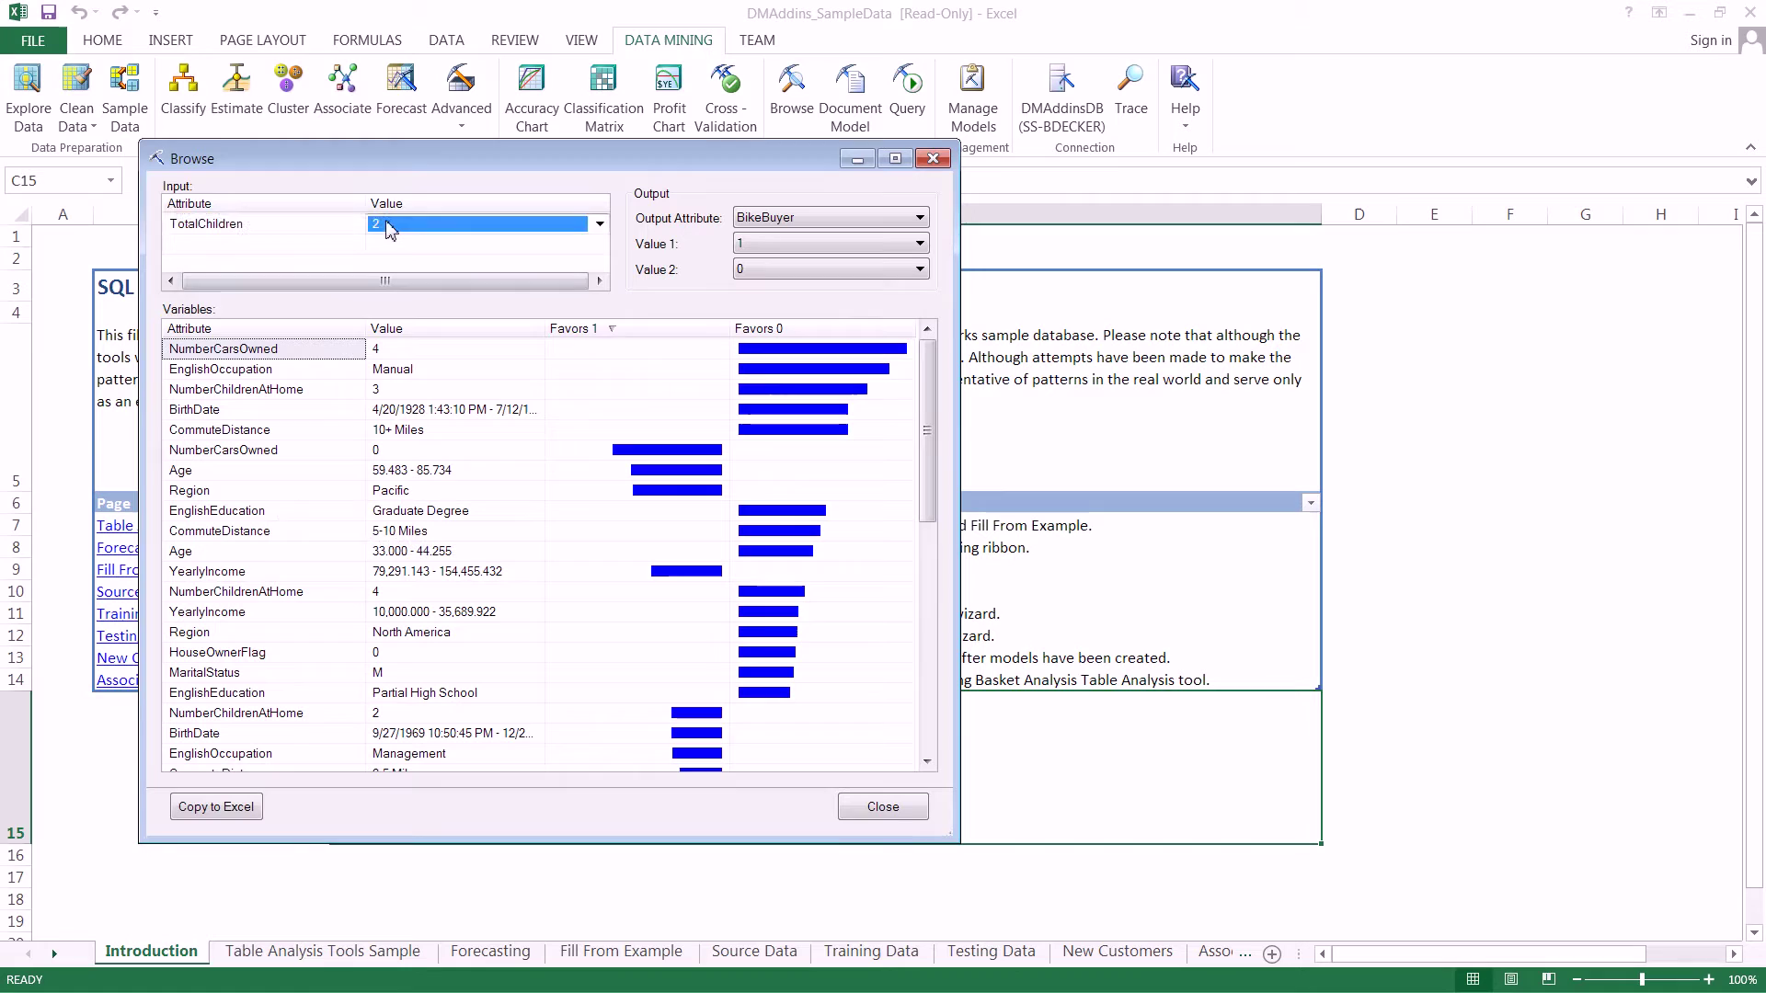
{"action": "left_click", "coordinate": [598, 226]}
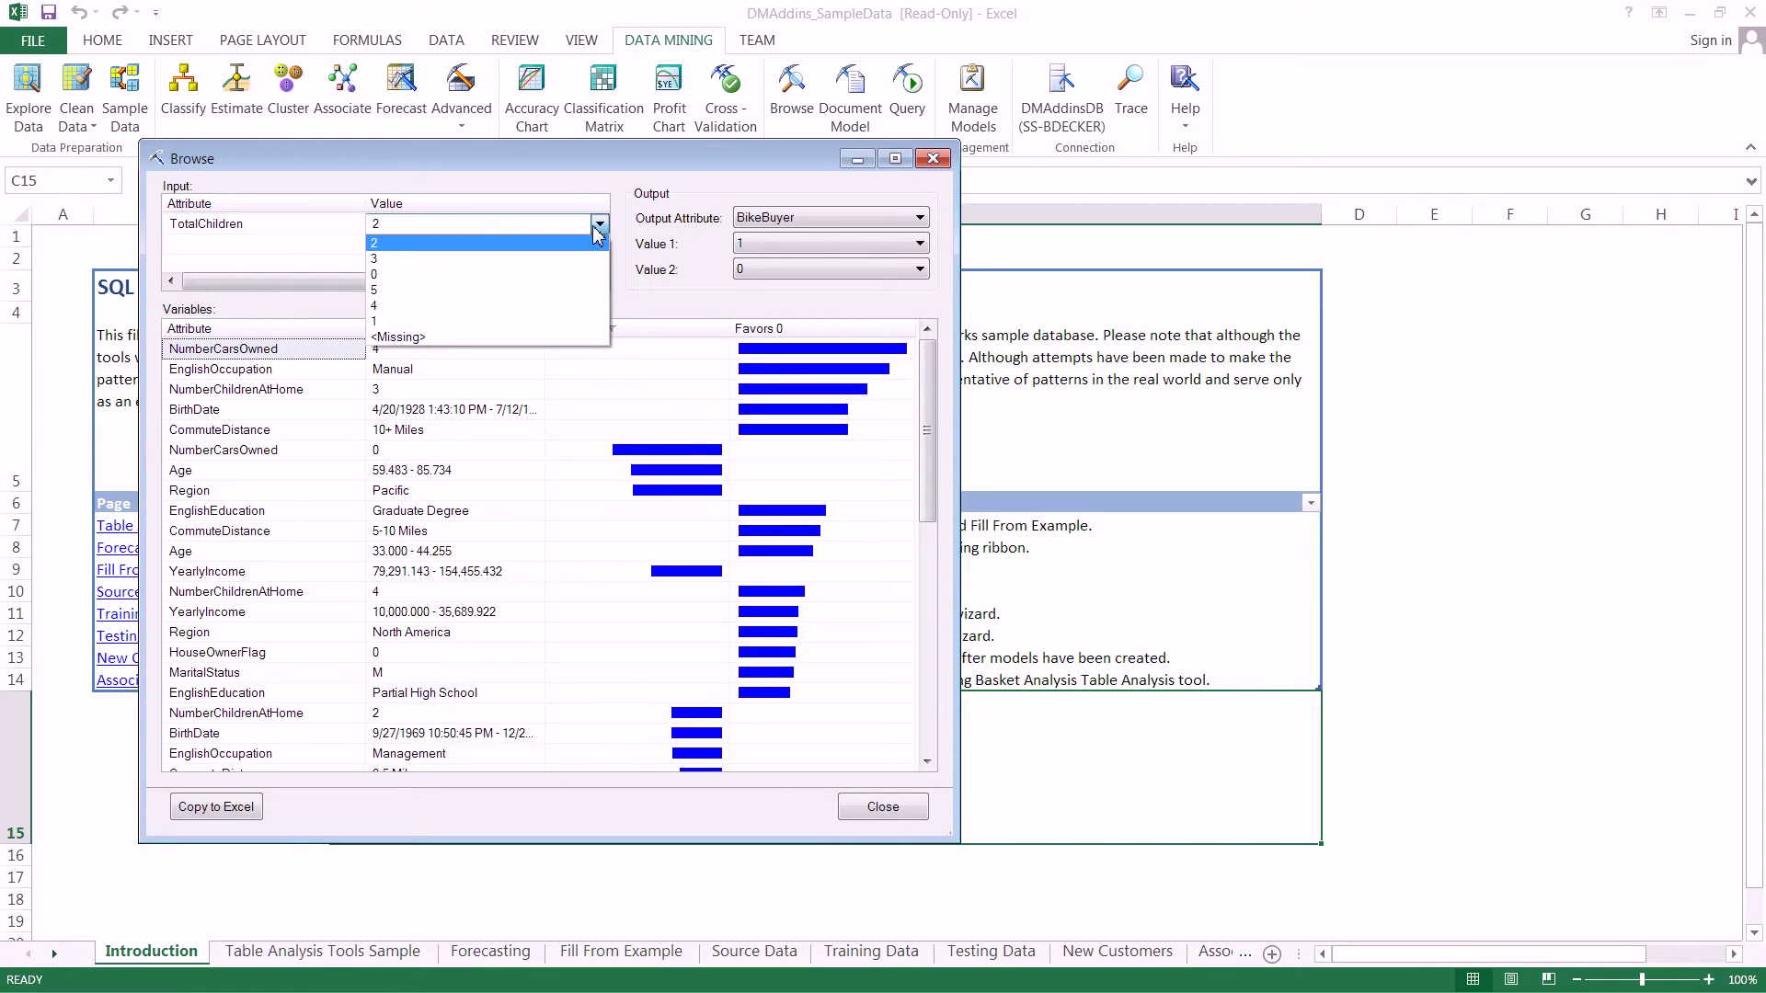
{"action": "left_click", "coordinate": [448, 243]}
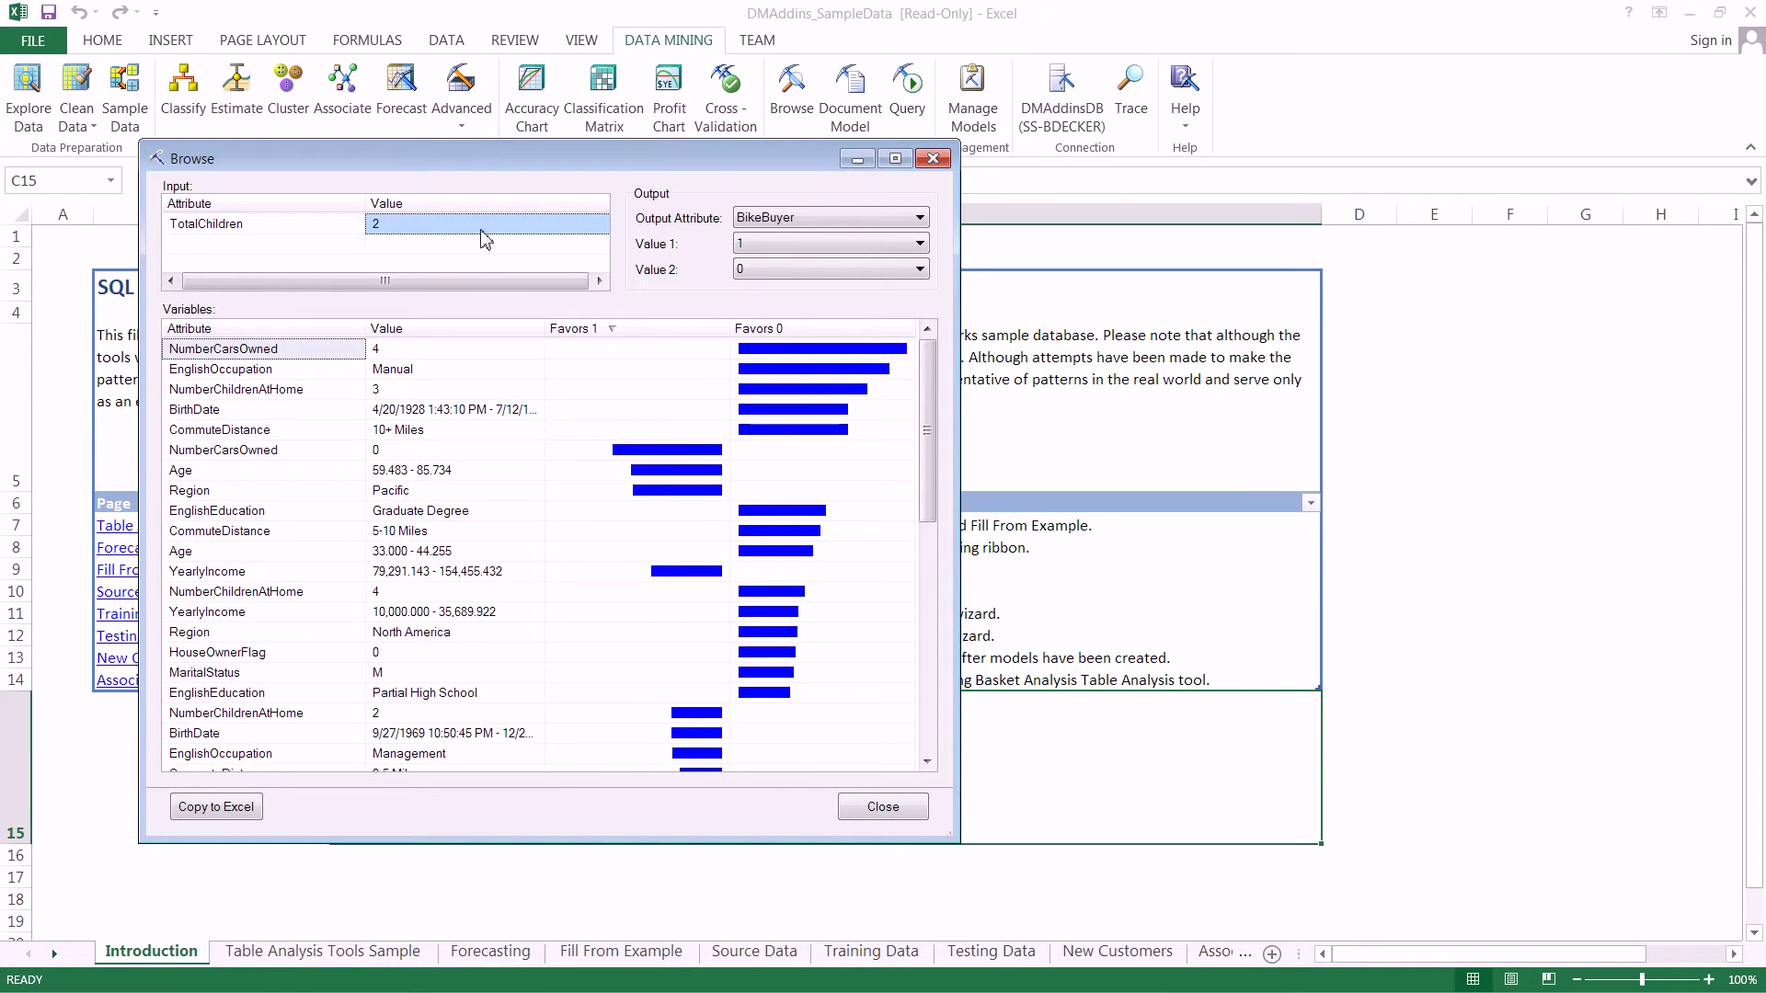
{"action": "left_click", "coordinate": [557, 227]}
{"action": "left_click", "coordinate": [558, 230]}
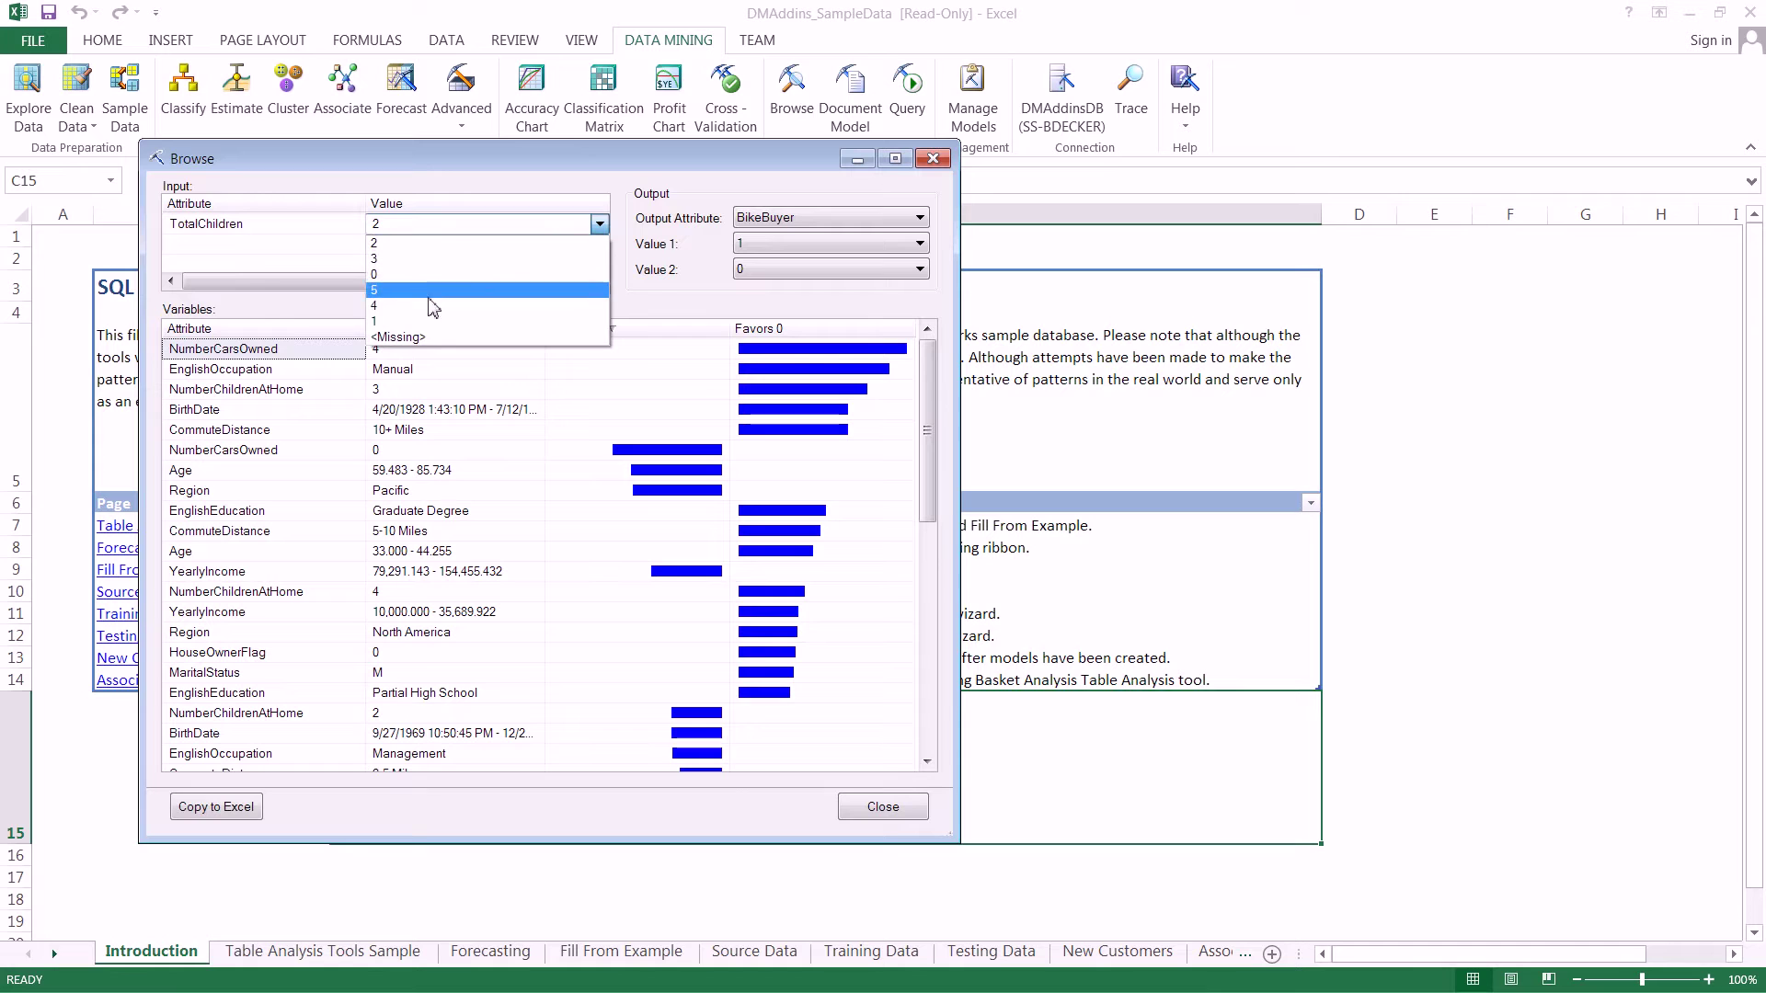
{"action": "left_click", "coordinate": [425, 291]}
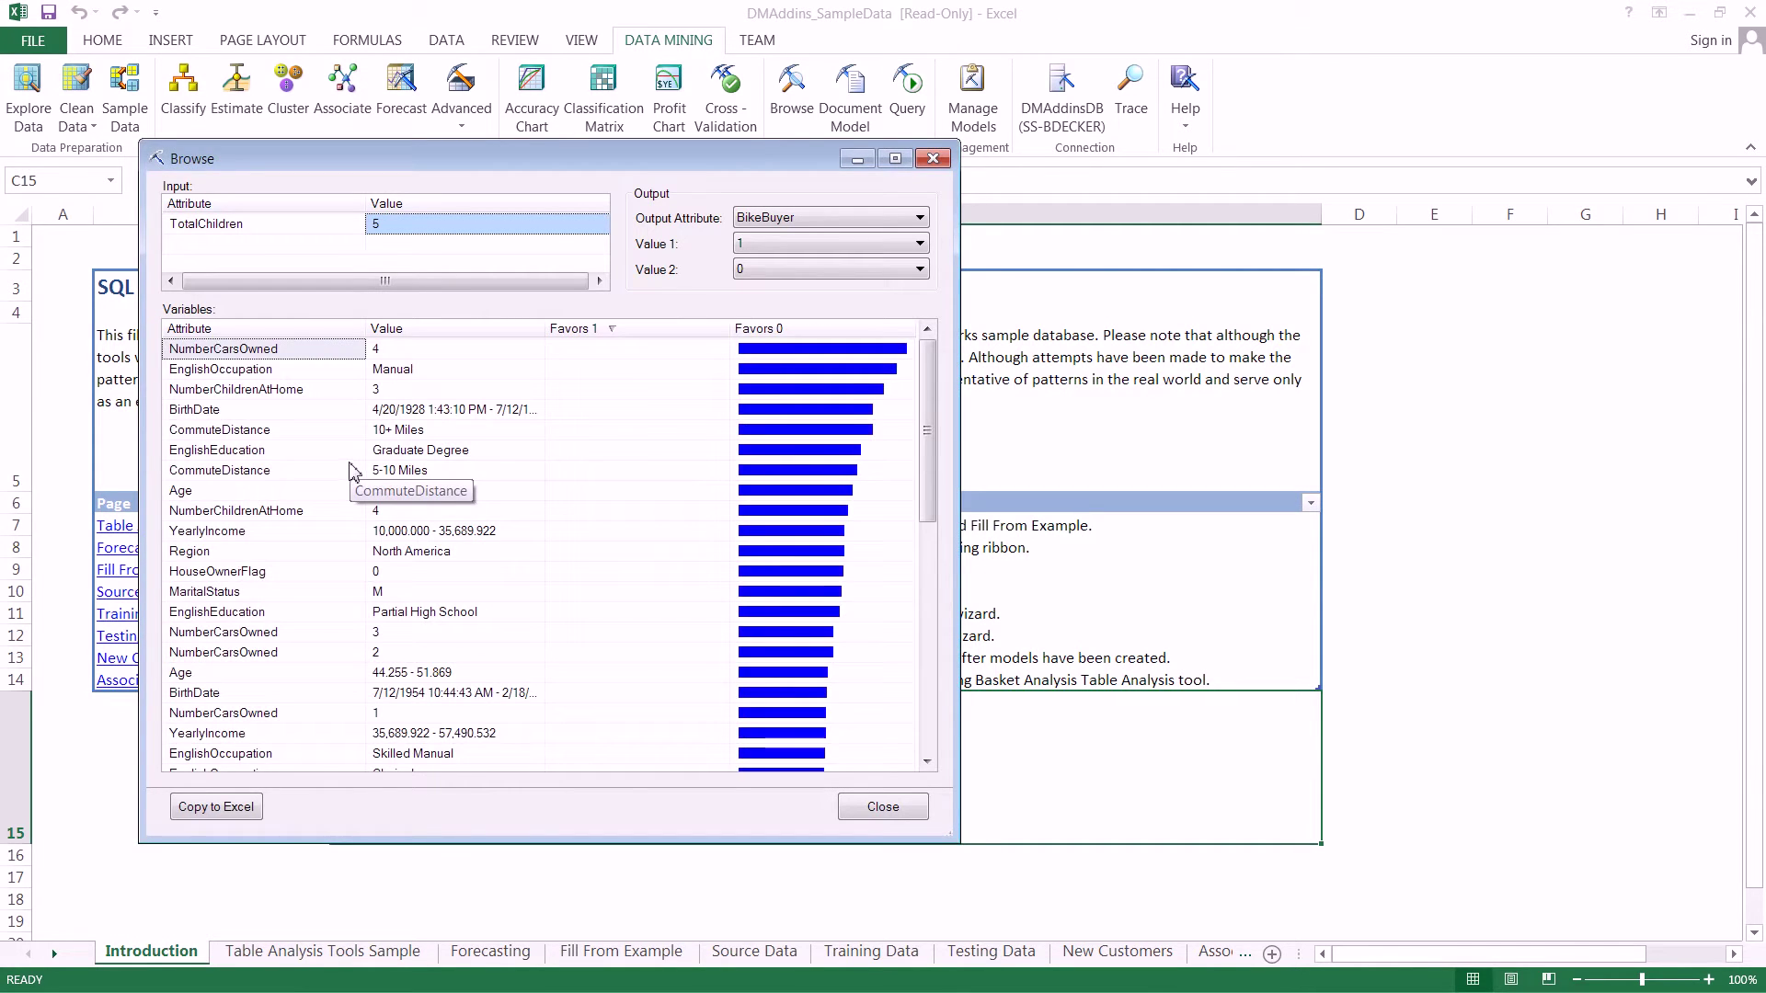
Scroll through the filtered results, then close the model viewer and return to the Introduction sheet.
{"action": "mouse_move", "coordinate": [914, 410]}
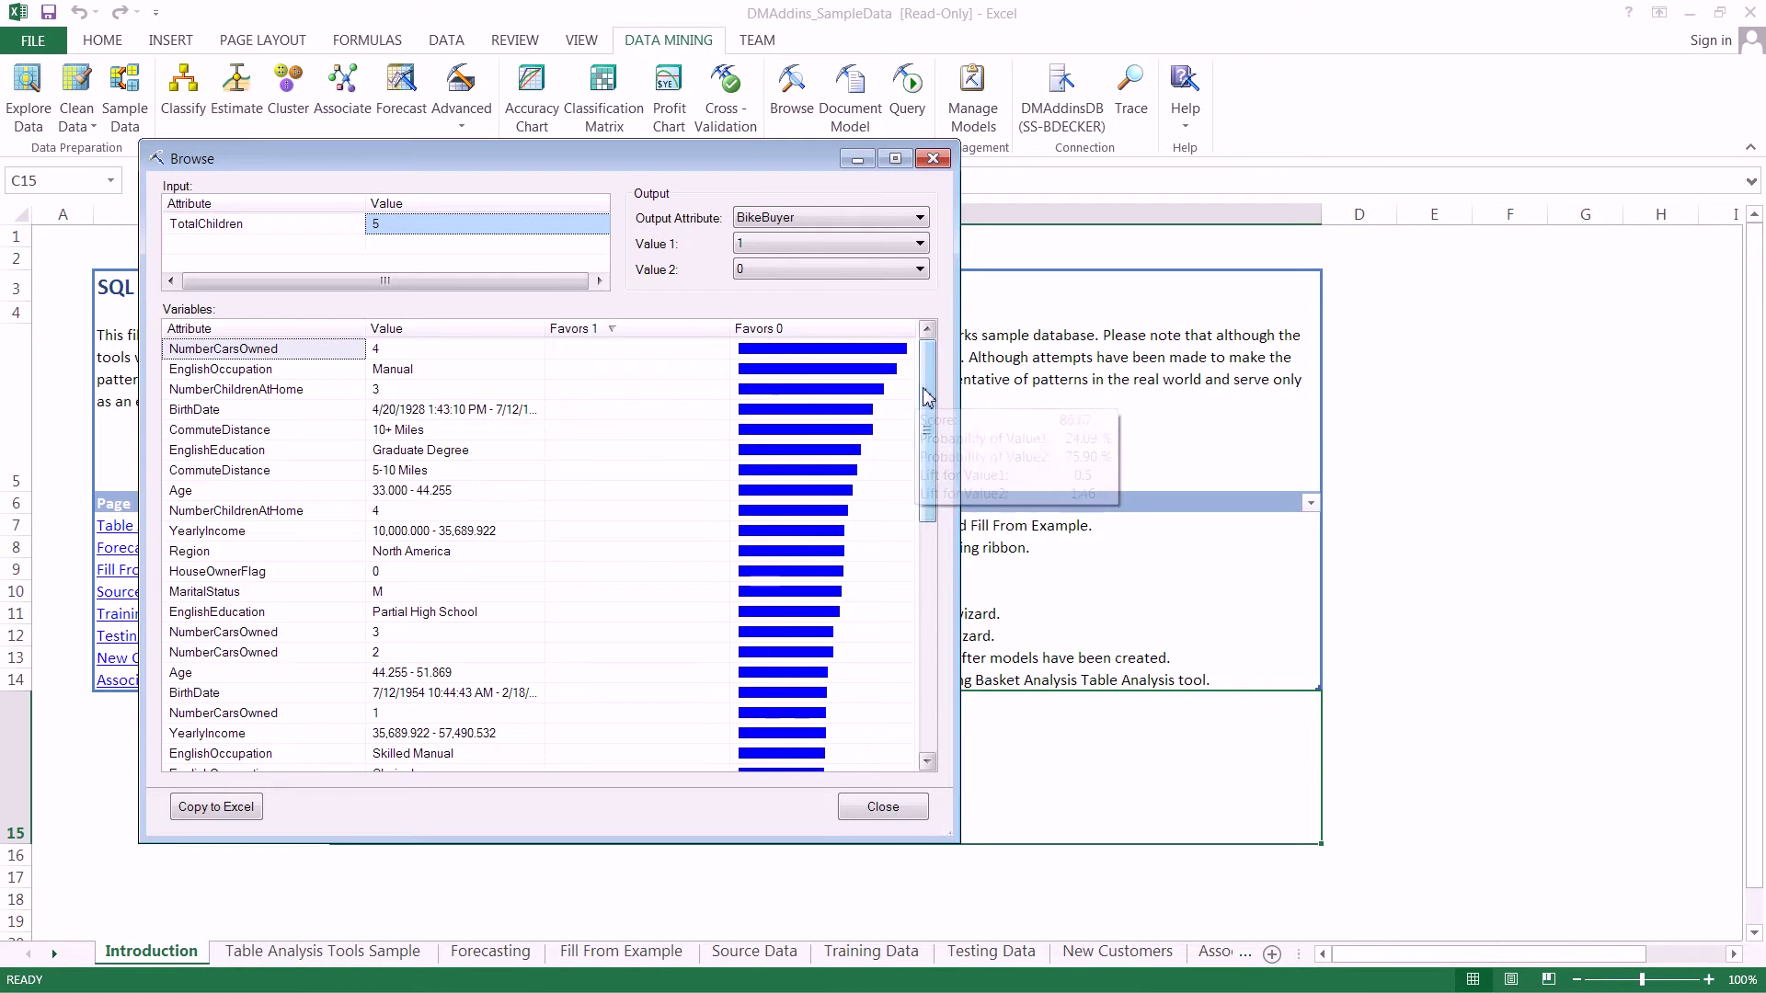
{"action": "scroll", "coordinate": [909, 478], "scroll_direction": "down", "scroll_amount": 10}
{"action": "scroll", "coordinate": [920, 552], "scroll_direction": "up", "scroll_amount": 9}
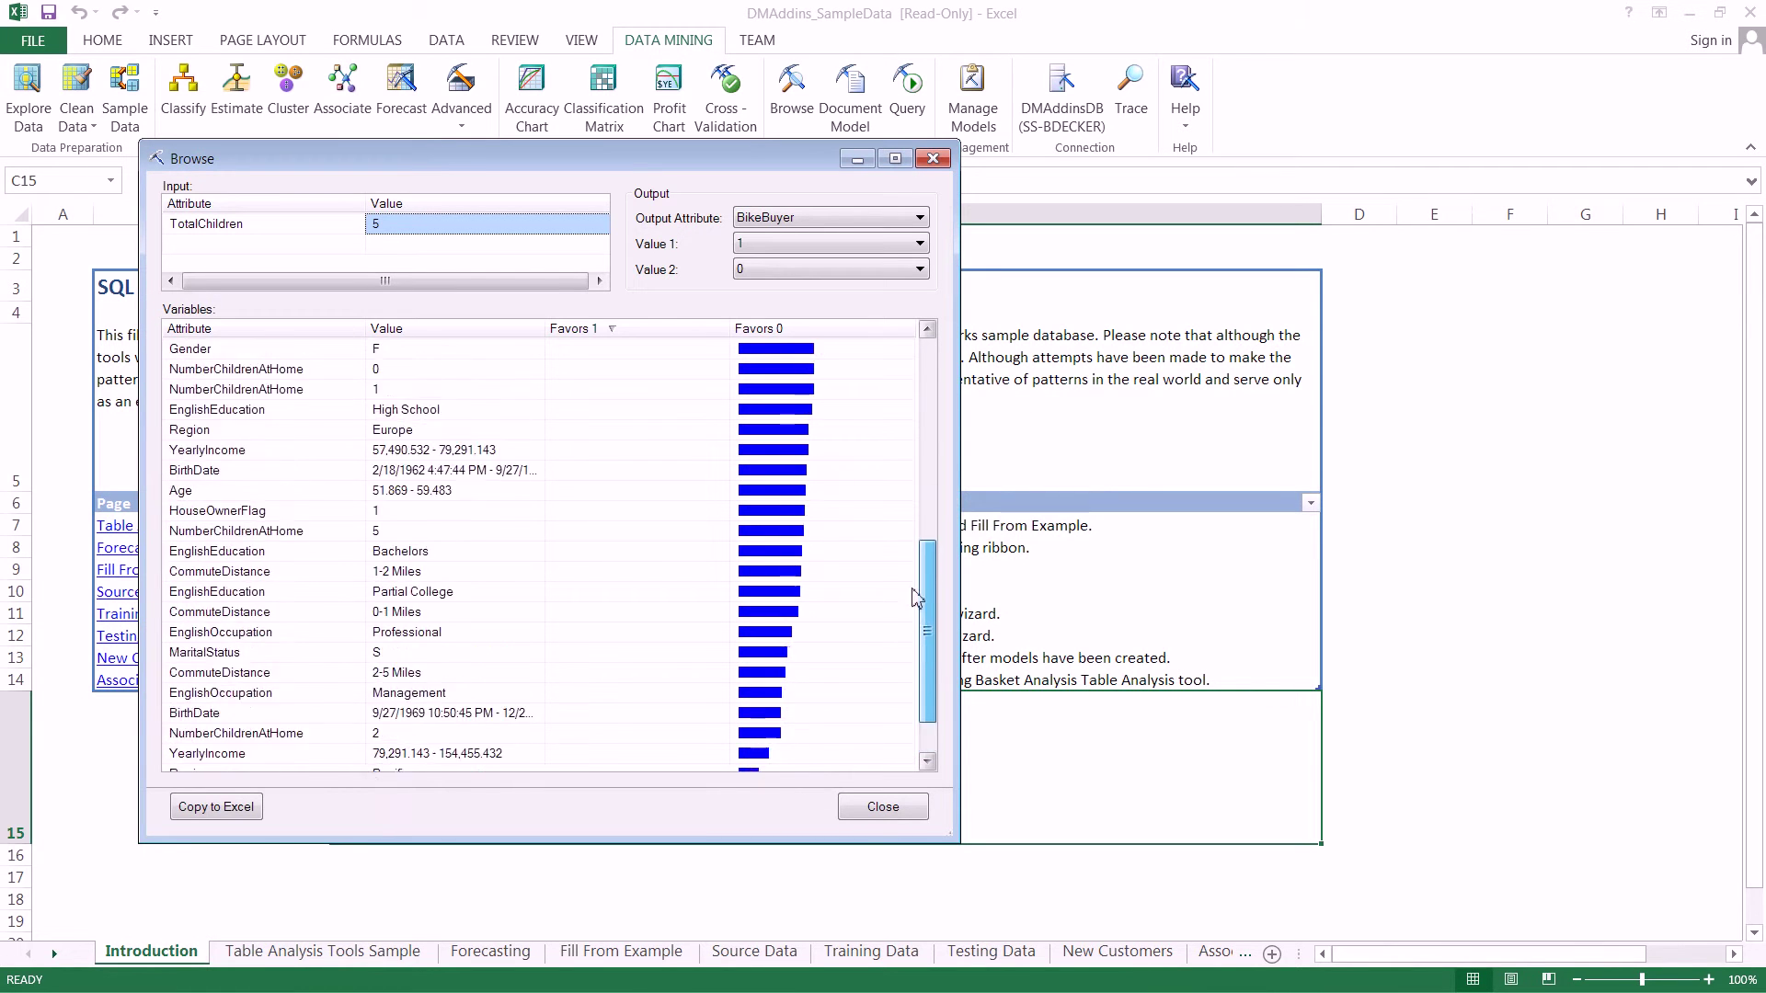
{"action": "scroll", "coordinate": [931, 397], "scroll_direction": "up", "scroll_amount": 1}
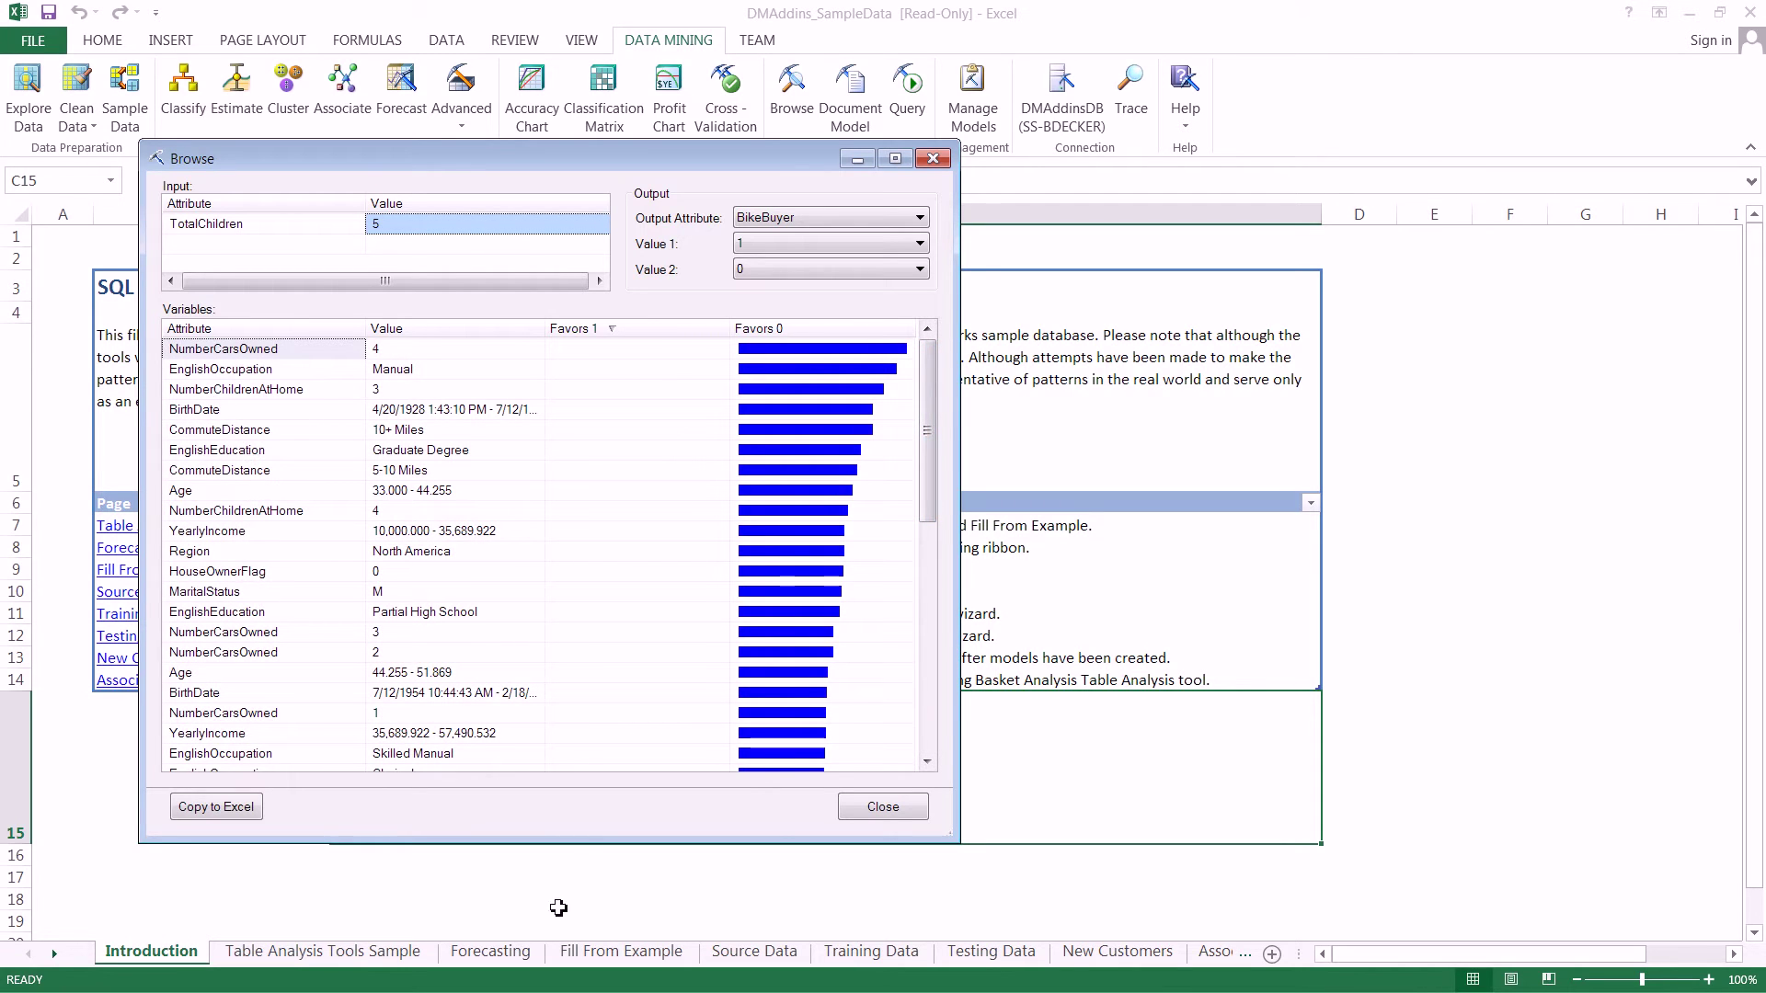
{"action": "left_click", "coordinate": [882, 809]}
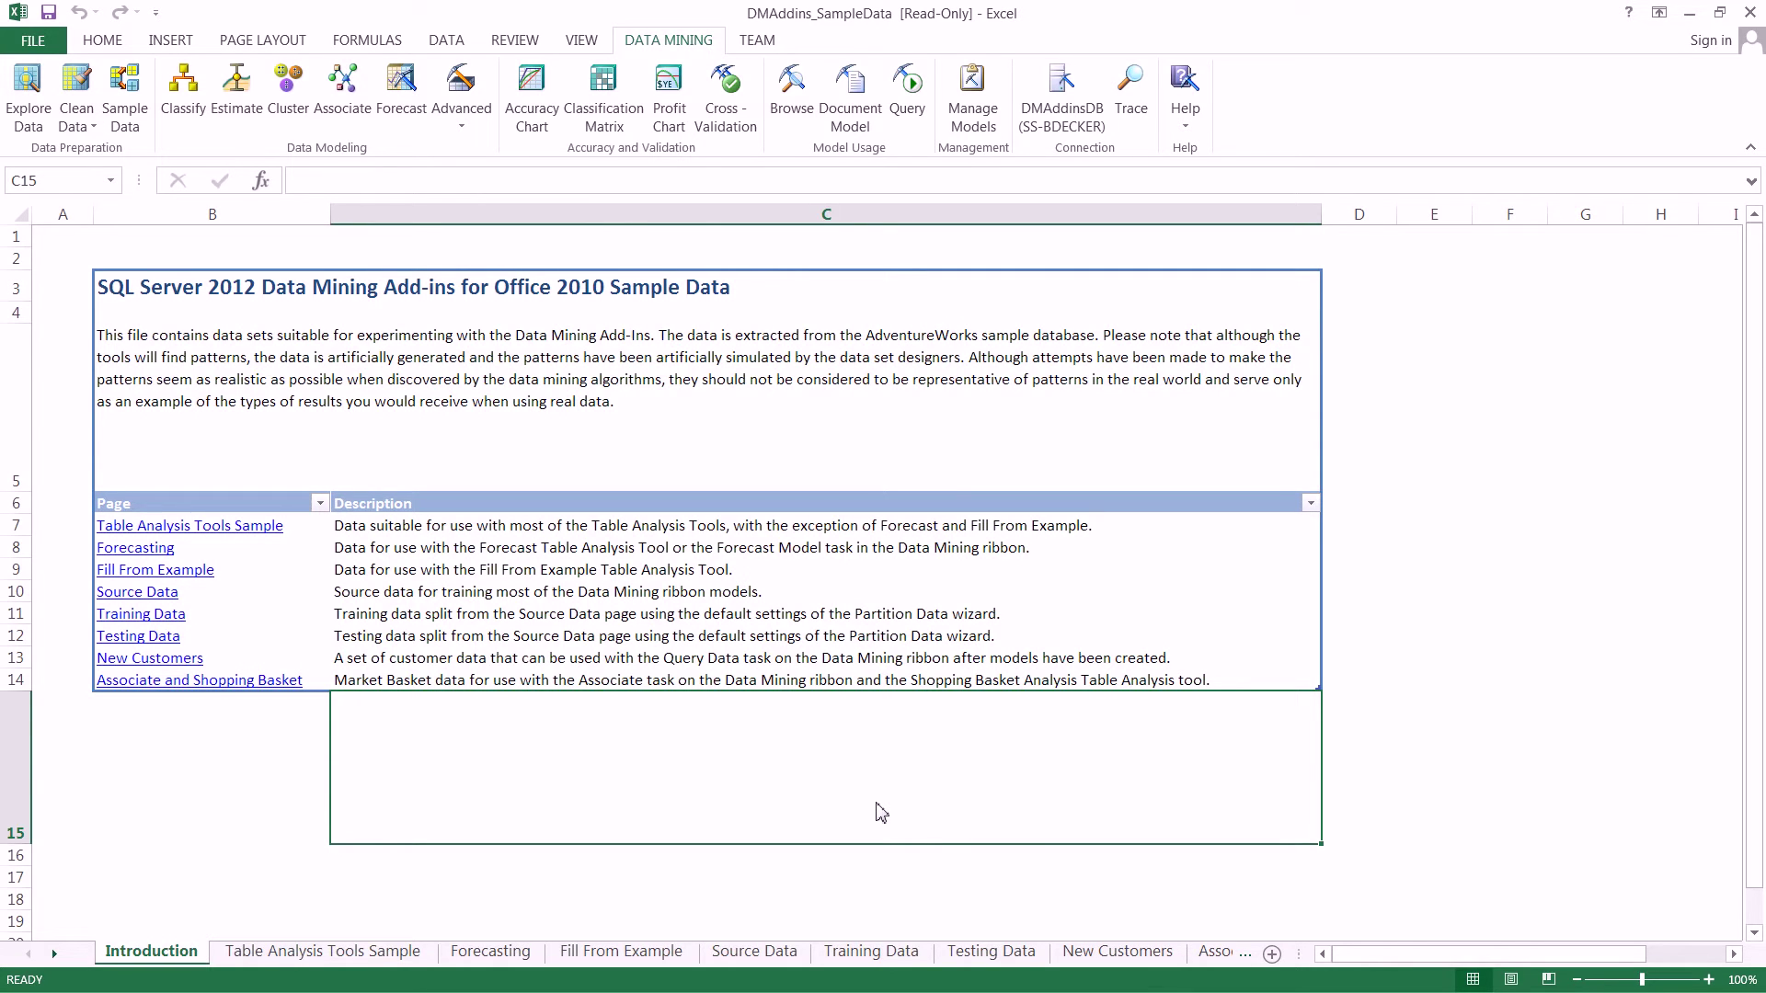
In the Document Model wizard, choose AWDW2012 - Logistic Regression and advance to the Complete information detail options.
{"action": "left_click", "coordinate": [849, 104]}
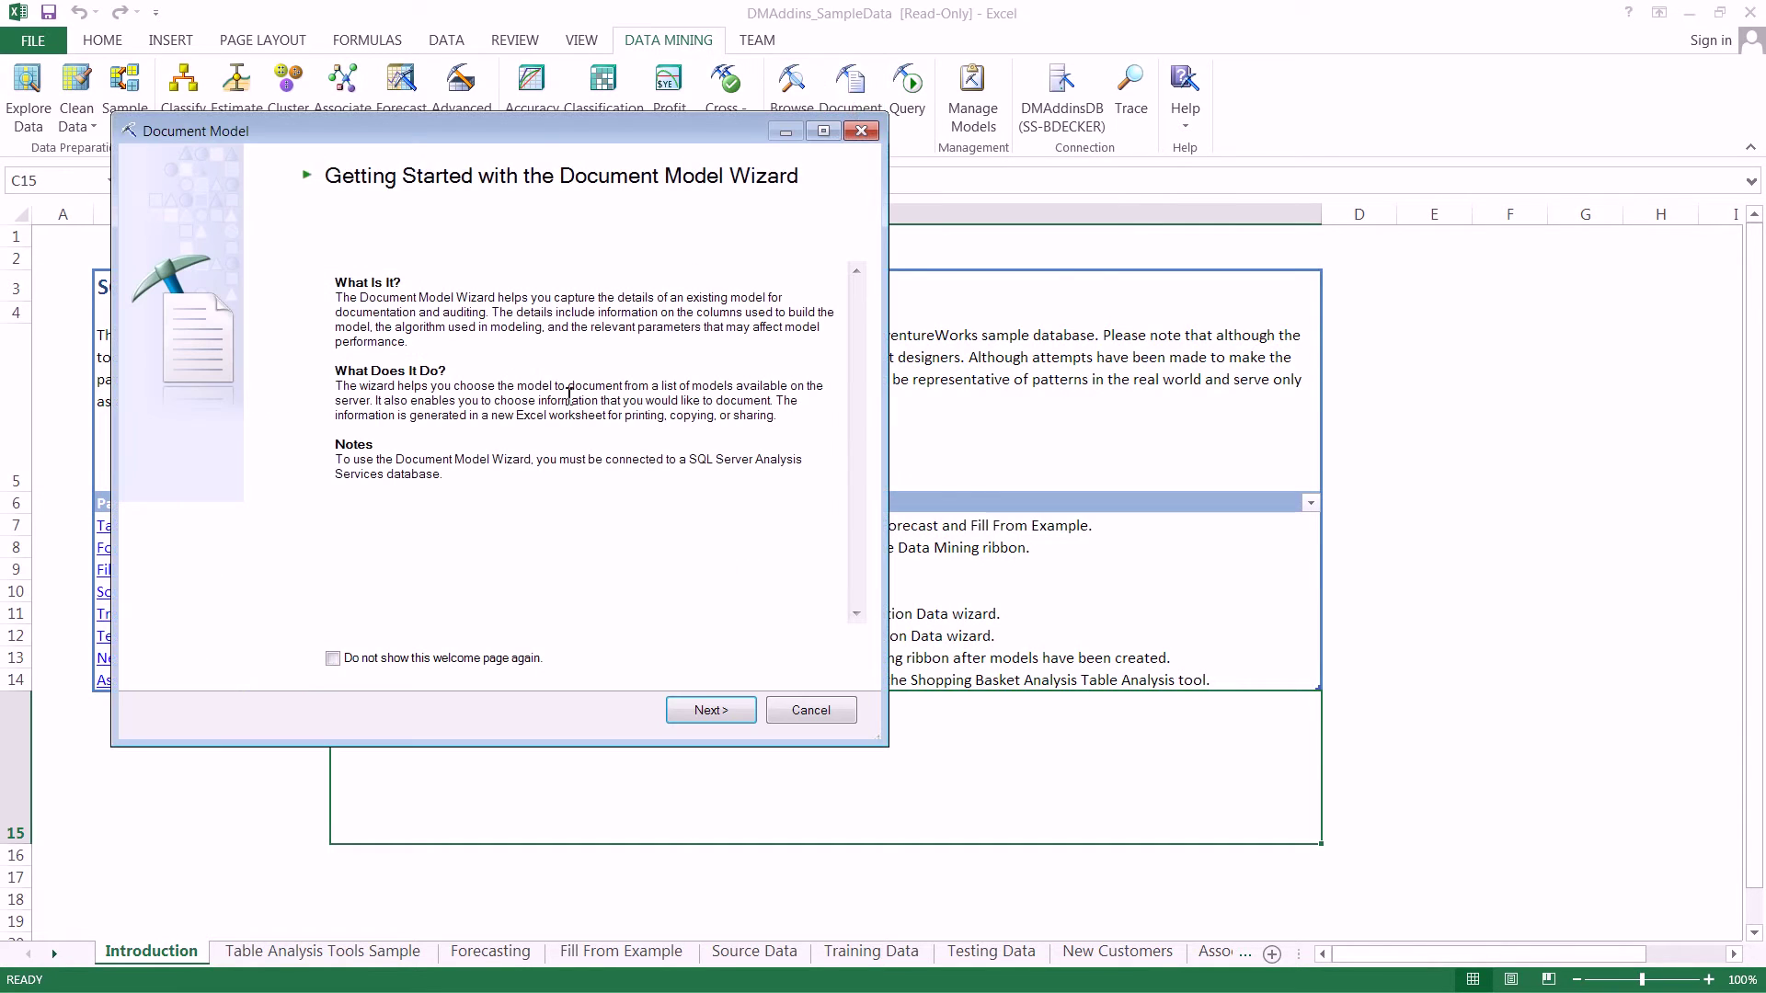
{"action": "left_click", "coordinate": [706, 715]}
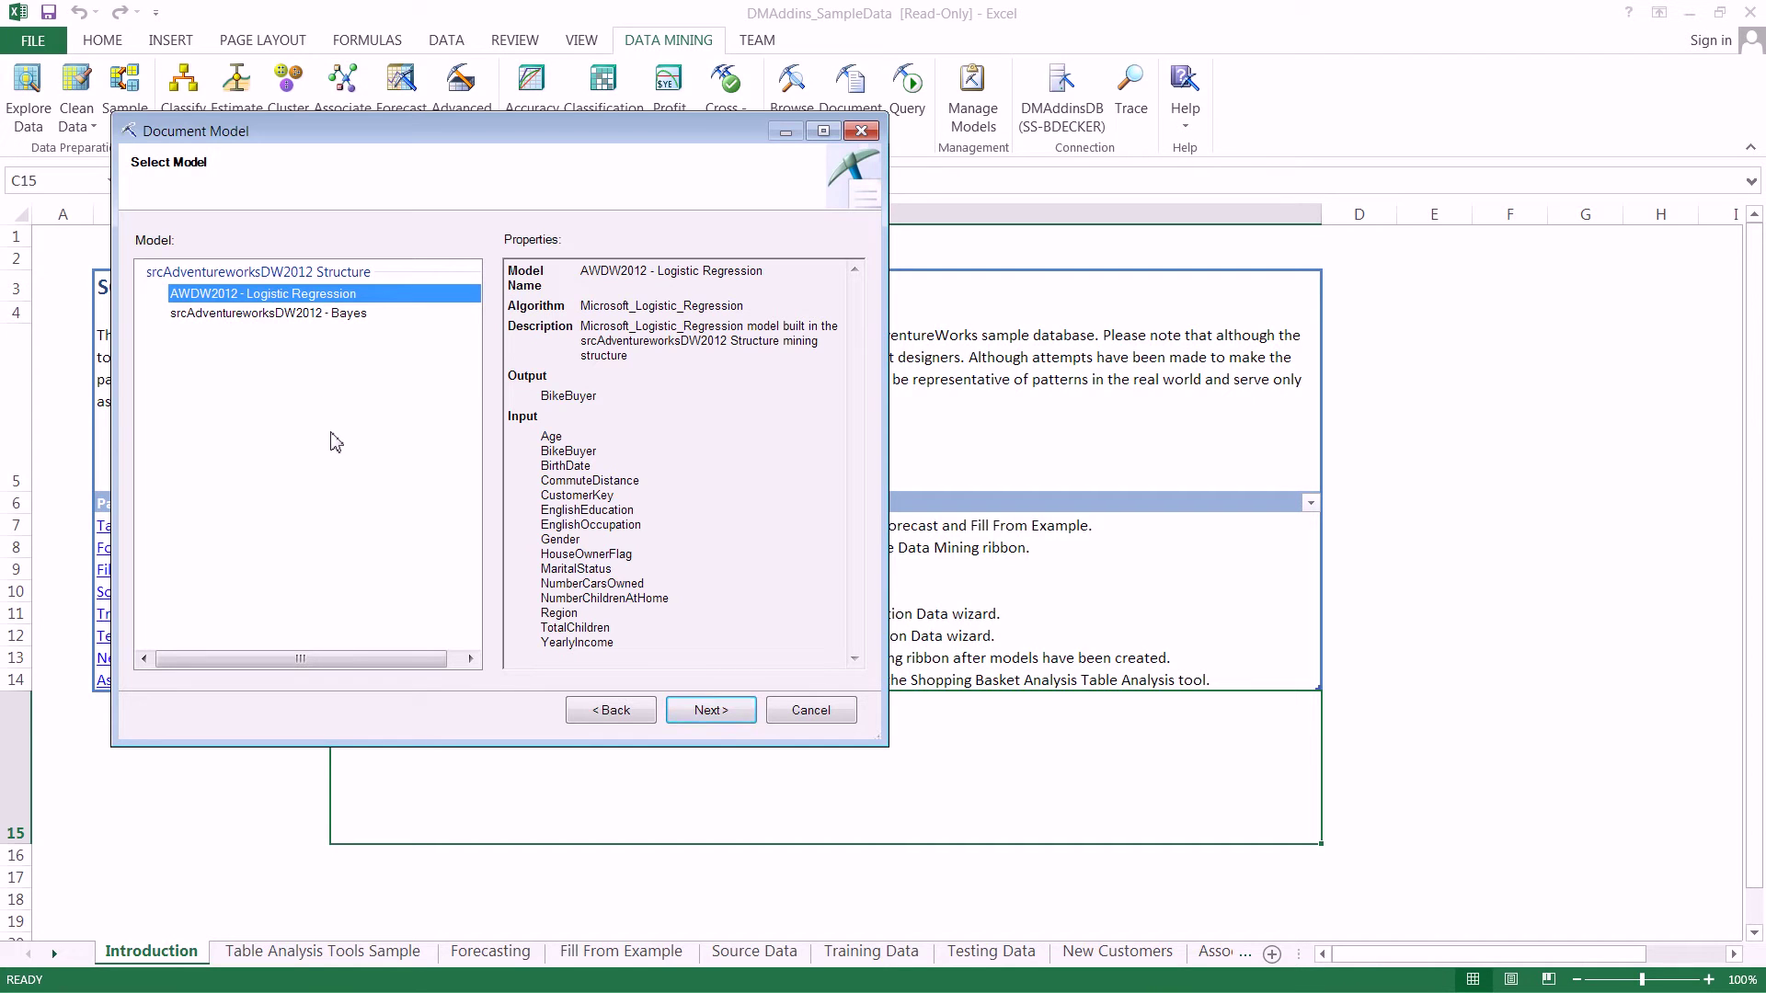
{"action": "left_click", "coordinate": [315, 313]}
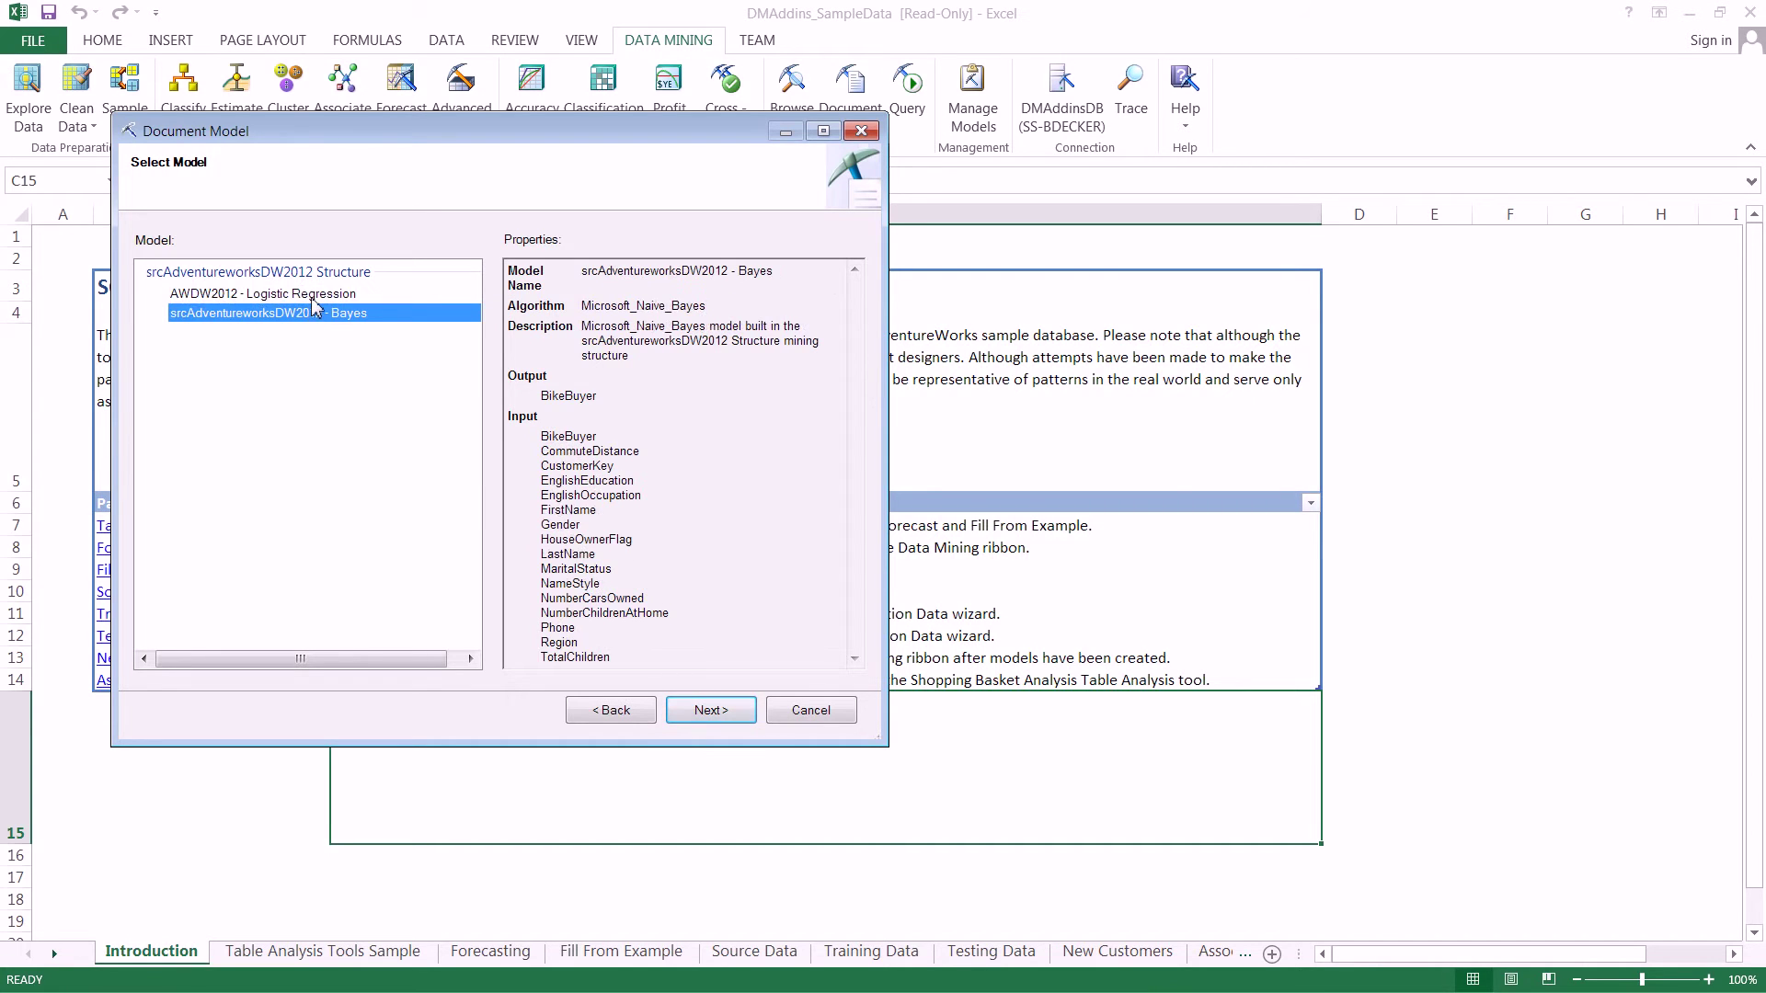
{"action": "left_click", "coordinate": [312, 298]}
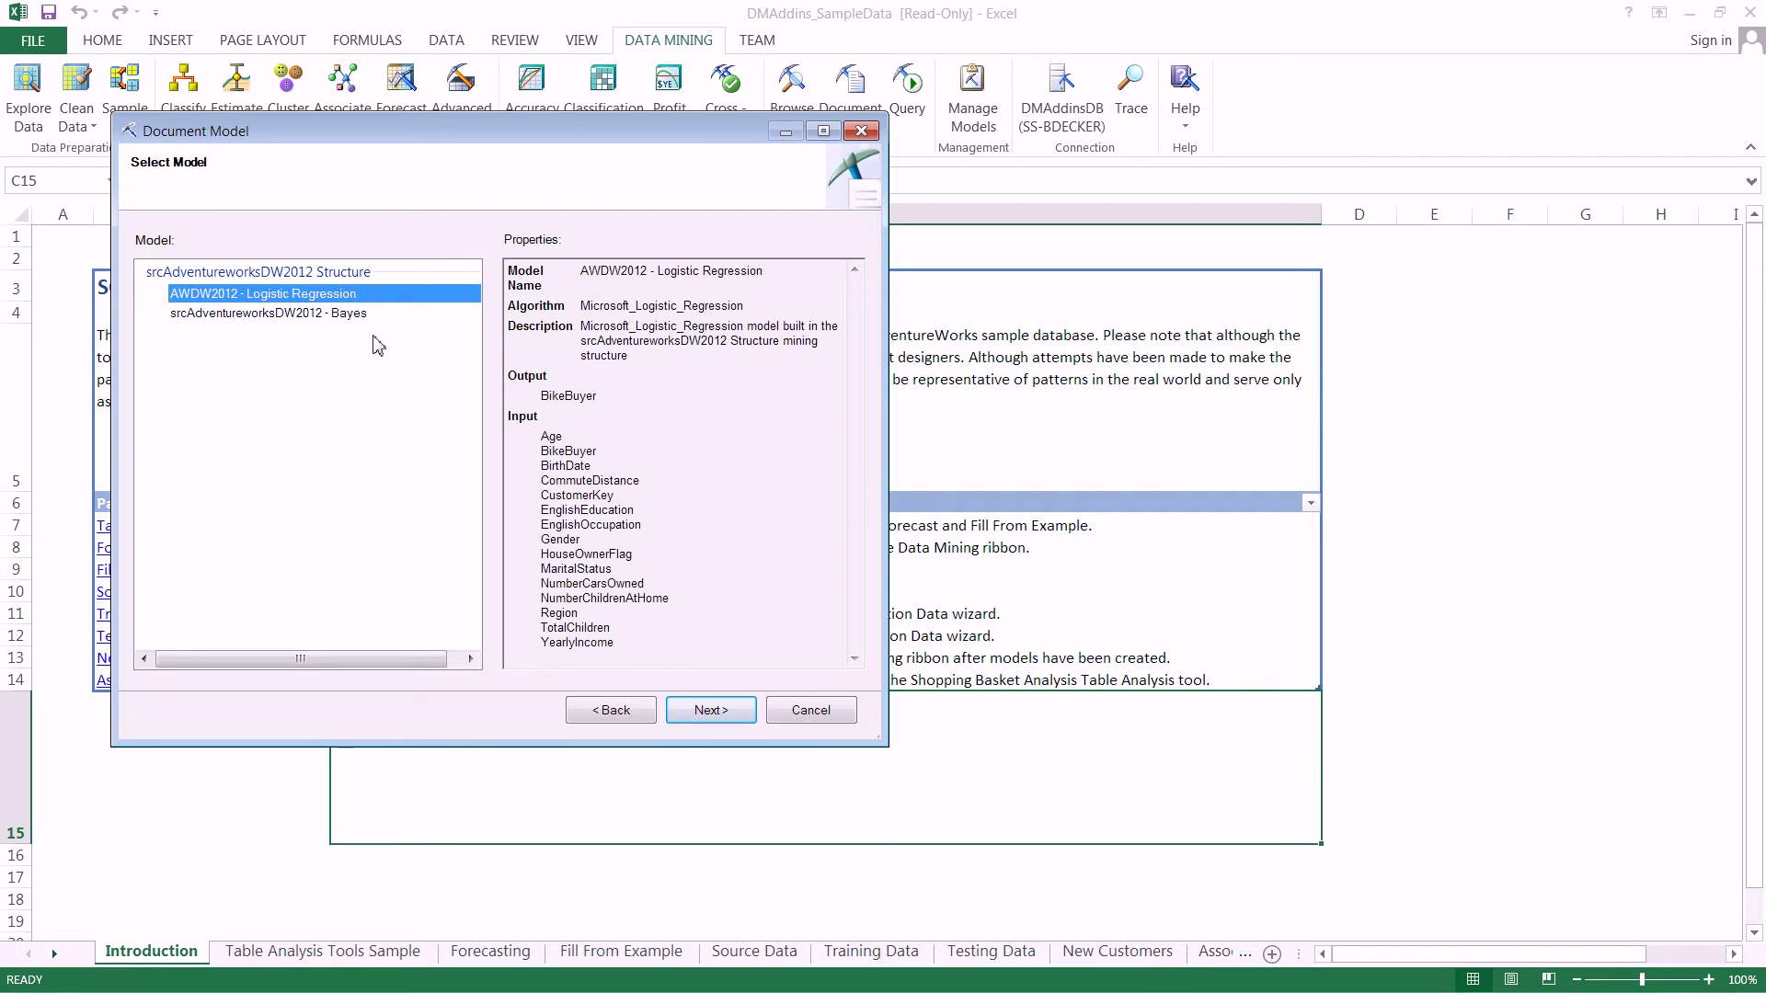
{"action": "left_click", "coordinate": [697, 713]}
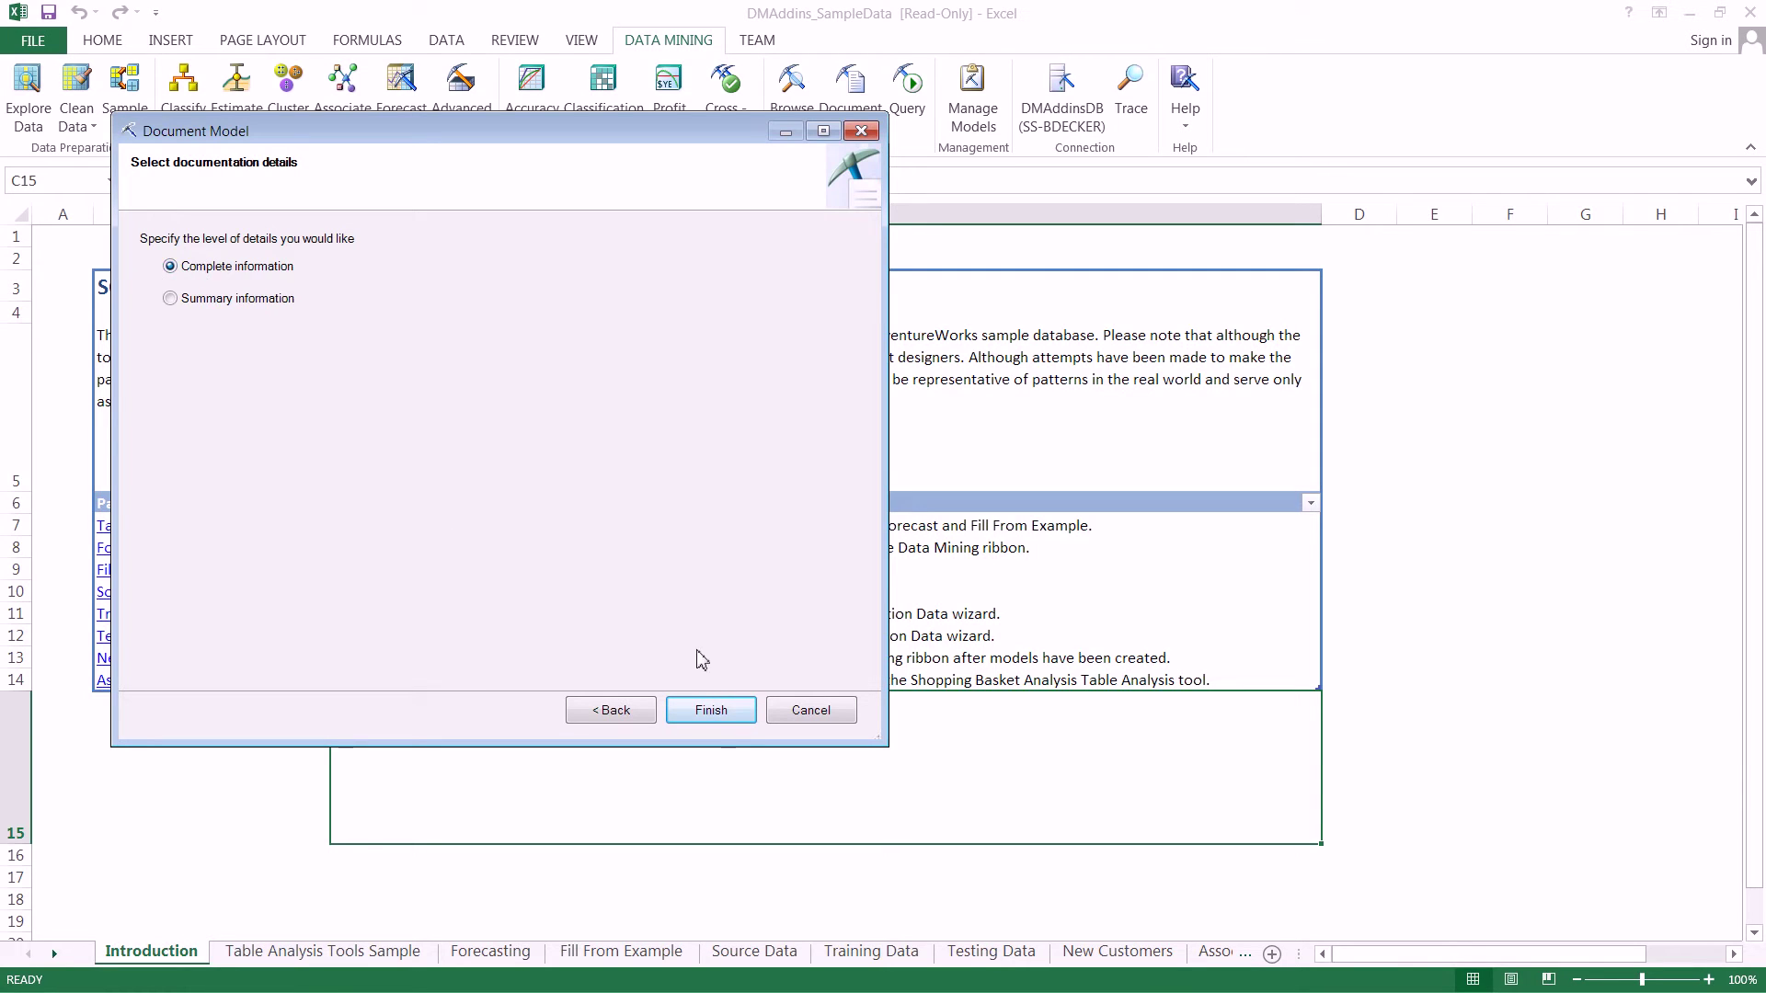
Generate complete documentation and inspect the BikeBuyer output column heading and its Discrete content type.
{"action": "left_click", "coordinate": [713, 711]}
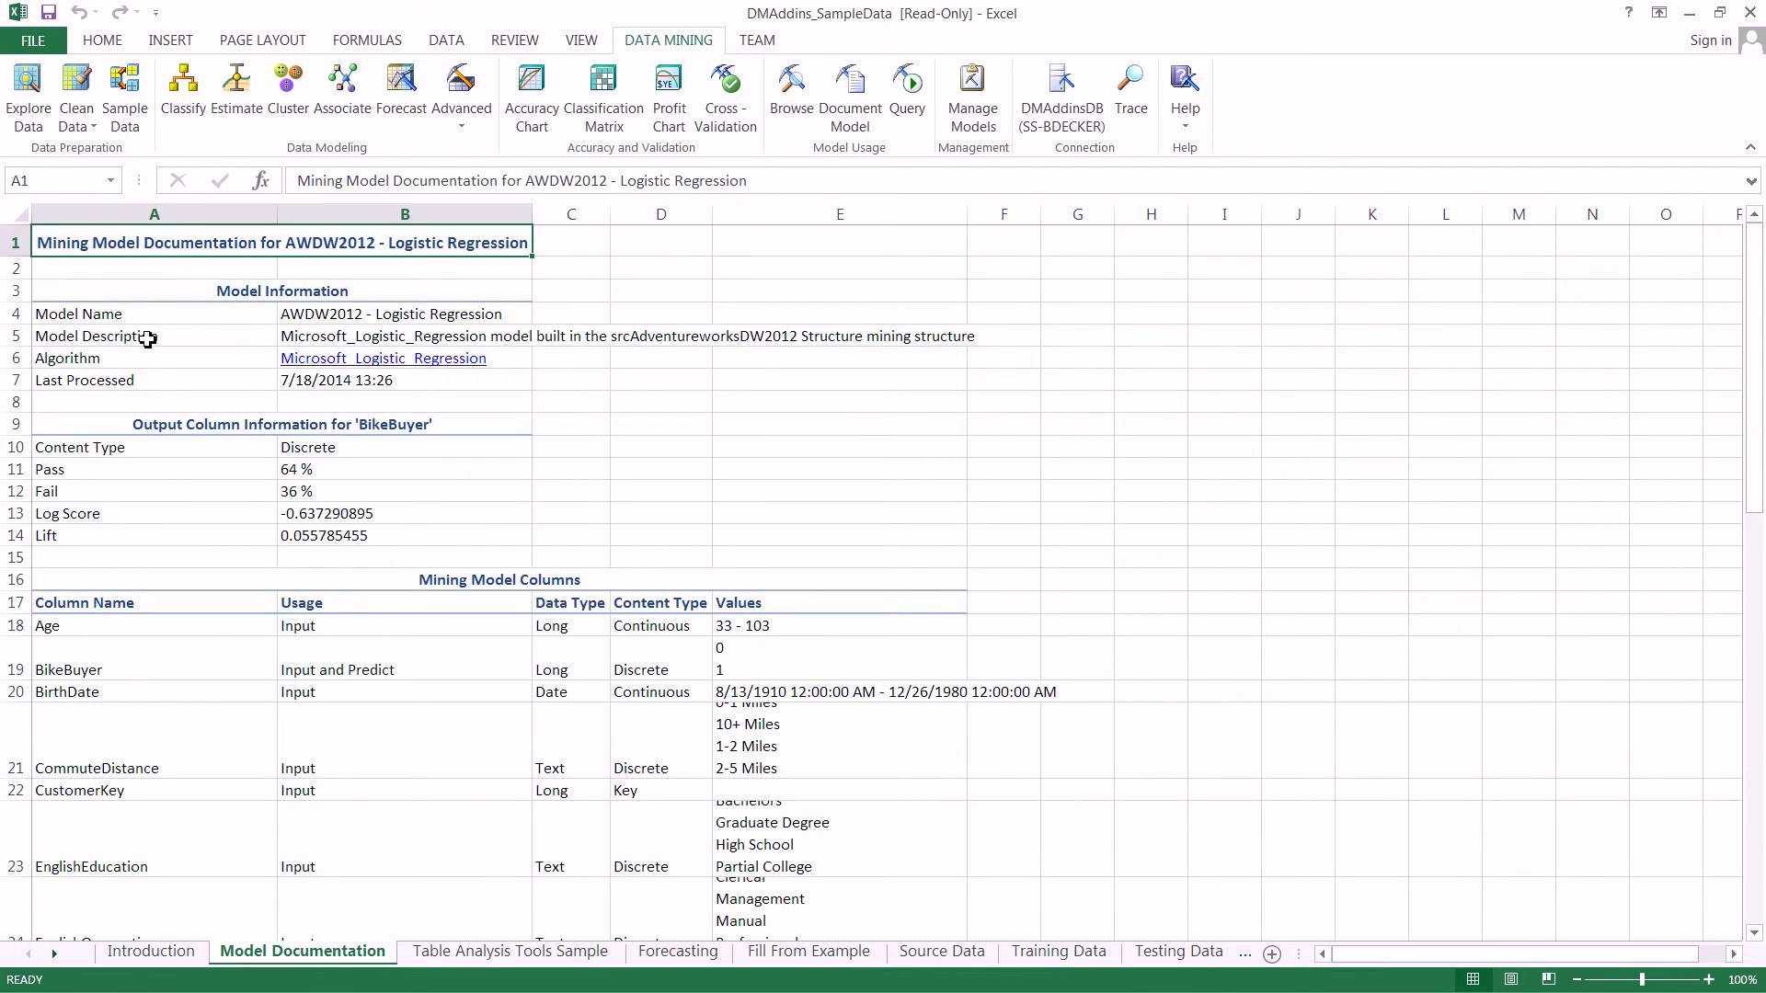
{"action": "left_click", "coordinate": [147, 428]}
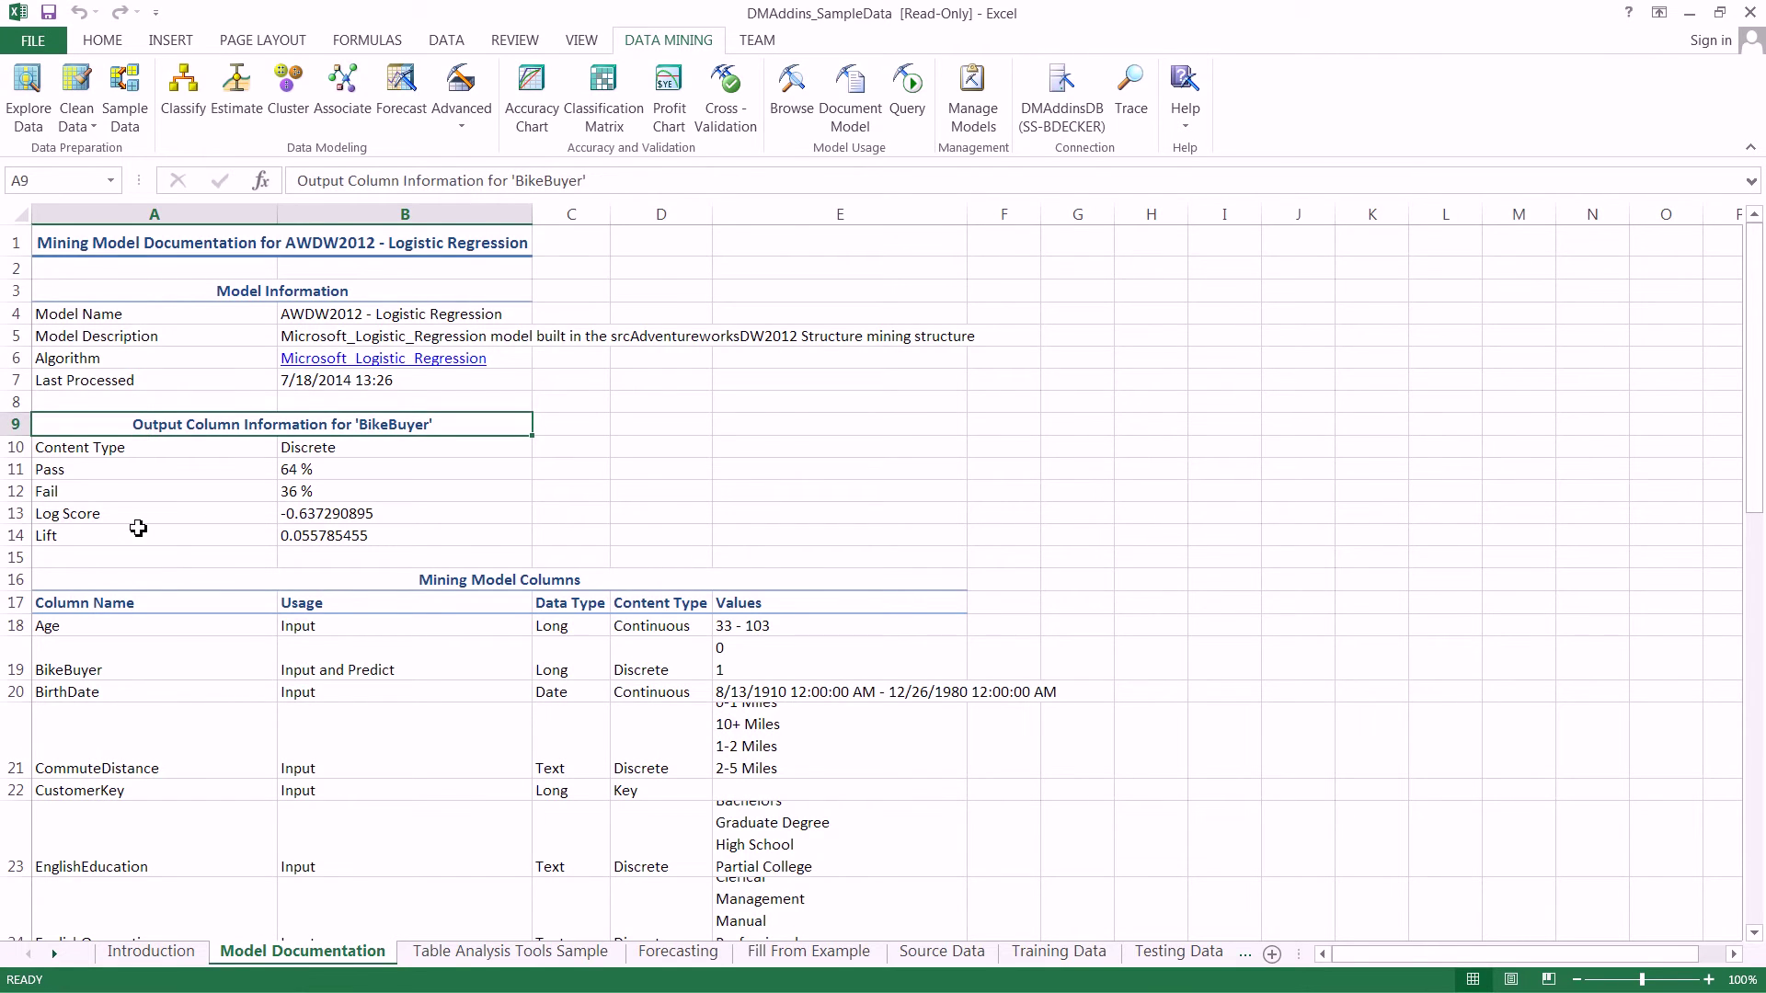
{"action": "left_click", "coordinate": [306, 451]}
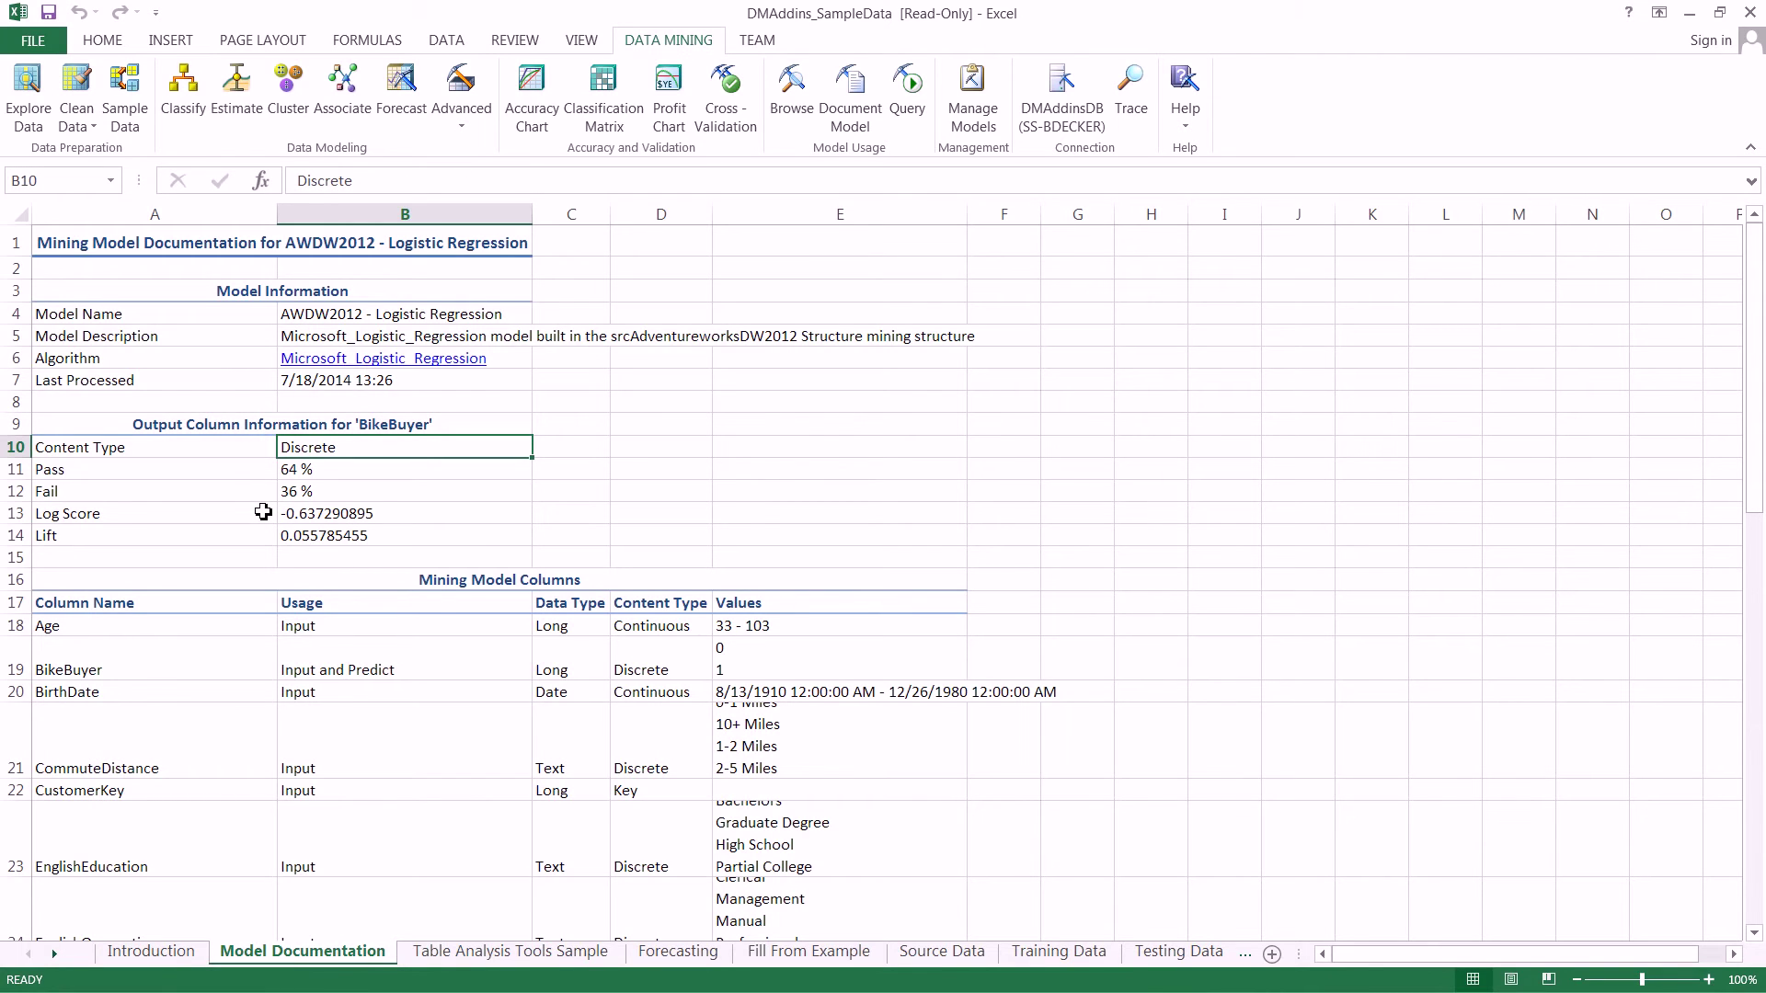
Inspect the Pass, Fail, Log Score and Lift values in cells B11 to B14.
{"action": "left_click", "coordinate": [313, 473]}
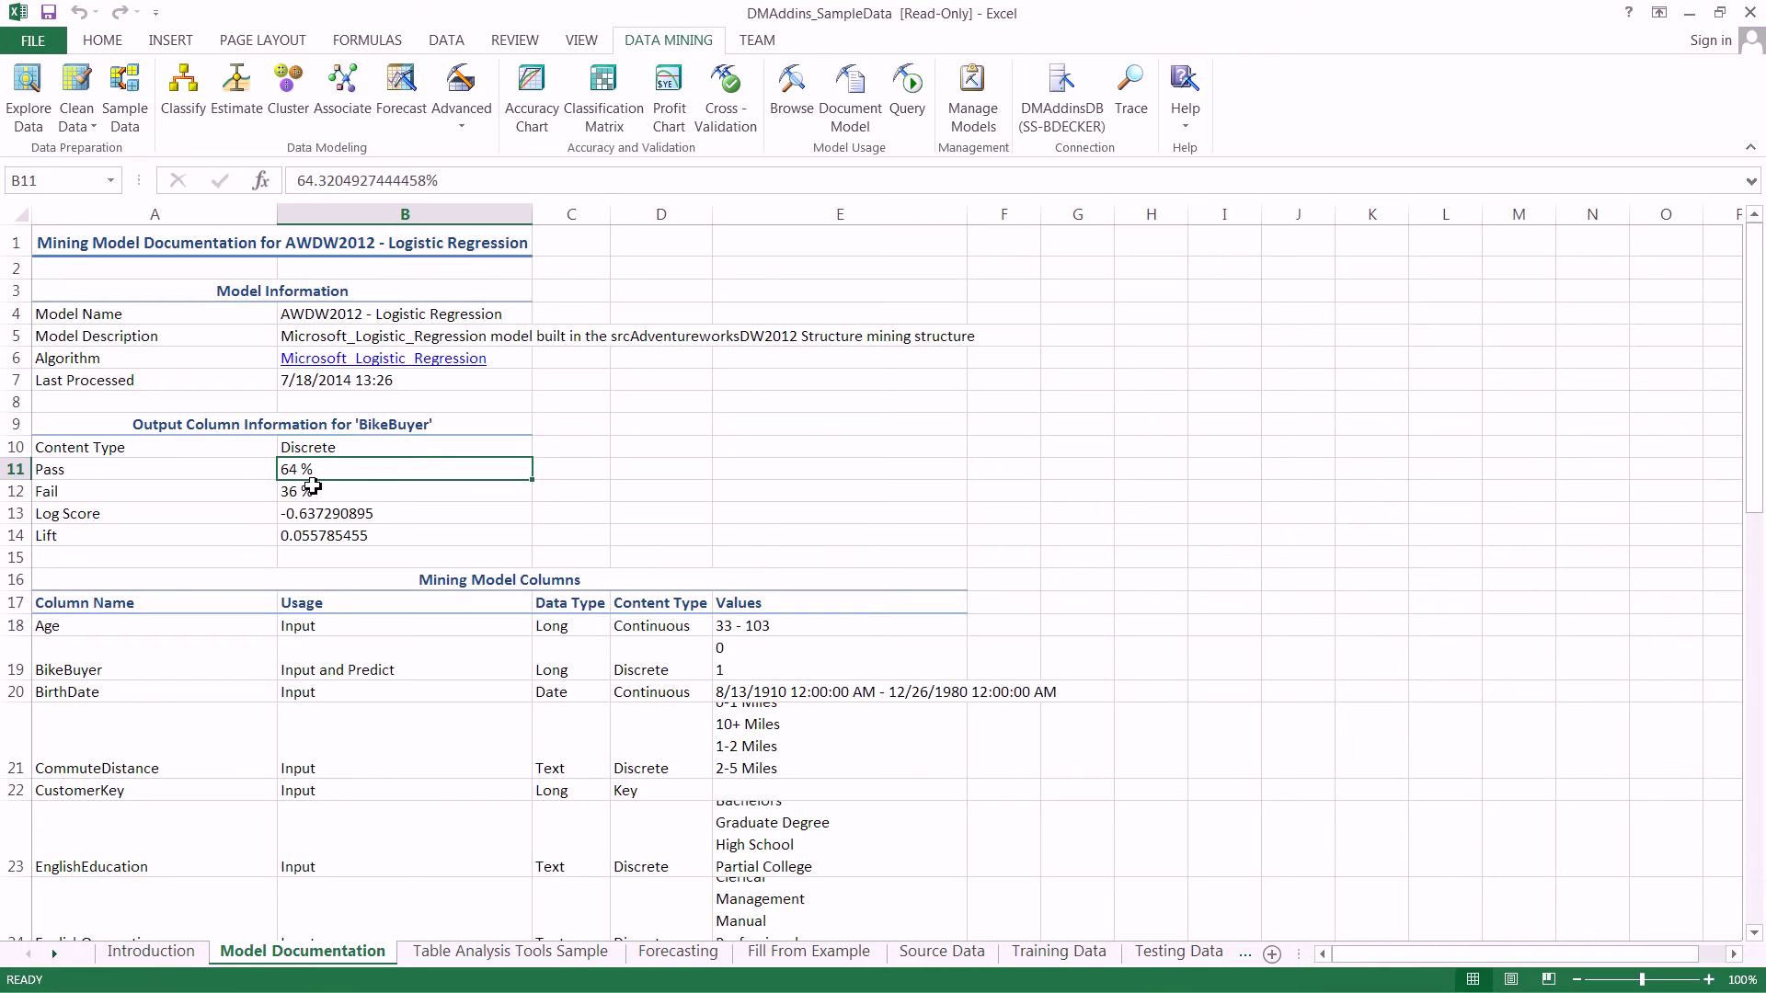
{"action": "left_click", "coordinate": [313, 492]}
{"action": "left_click", "coordinate": [314, 470]}
{"action": "left_click", "coordinate": [312, 492]}
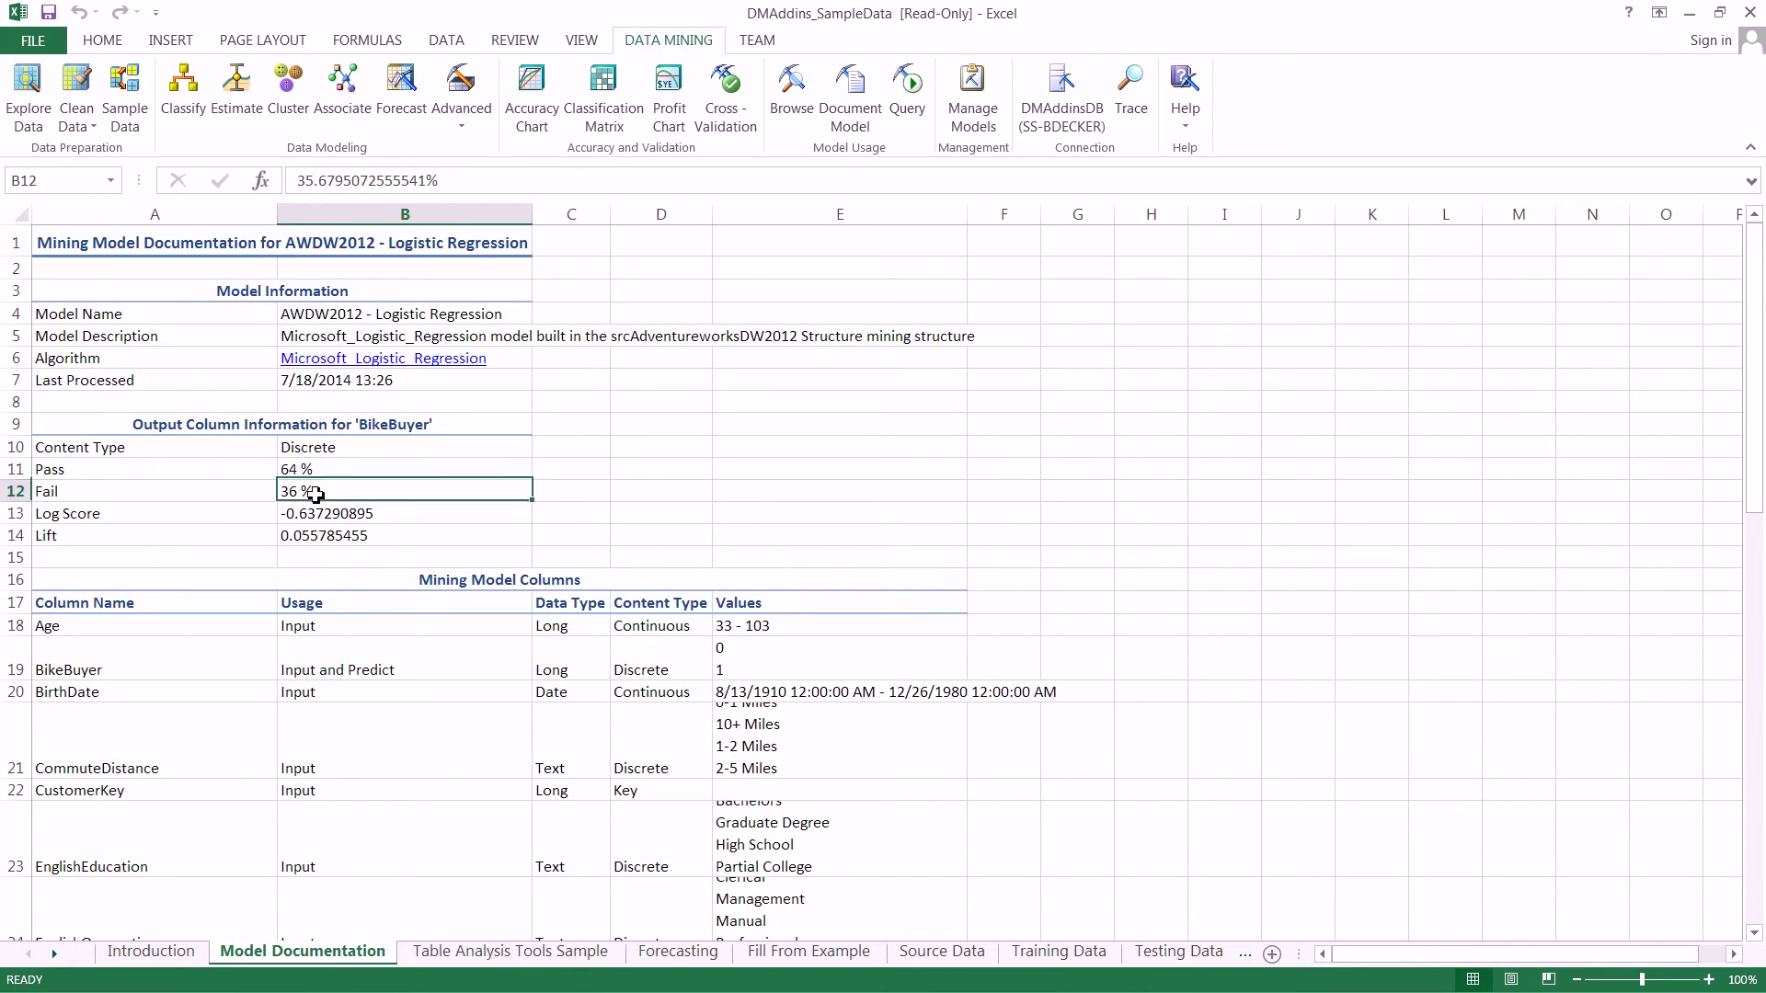
{"action": "left_click", "coordinate": [316, 472]}
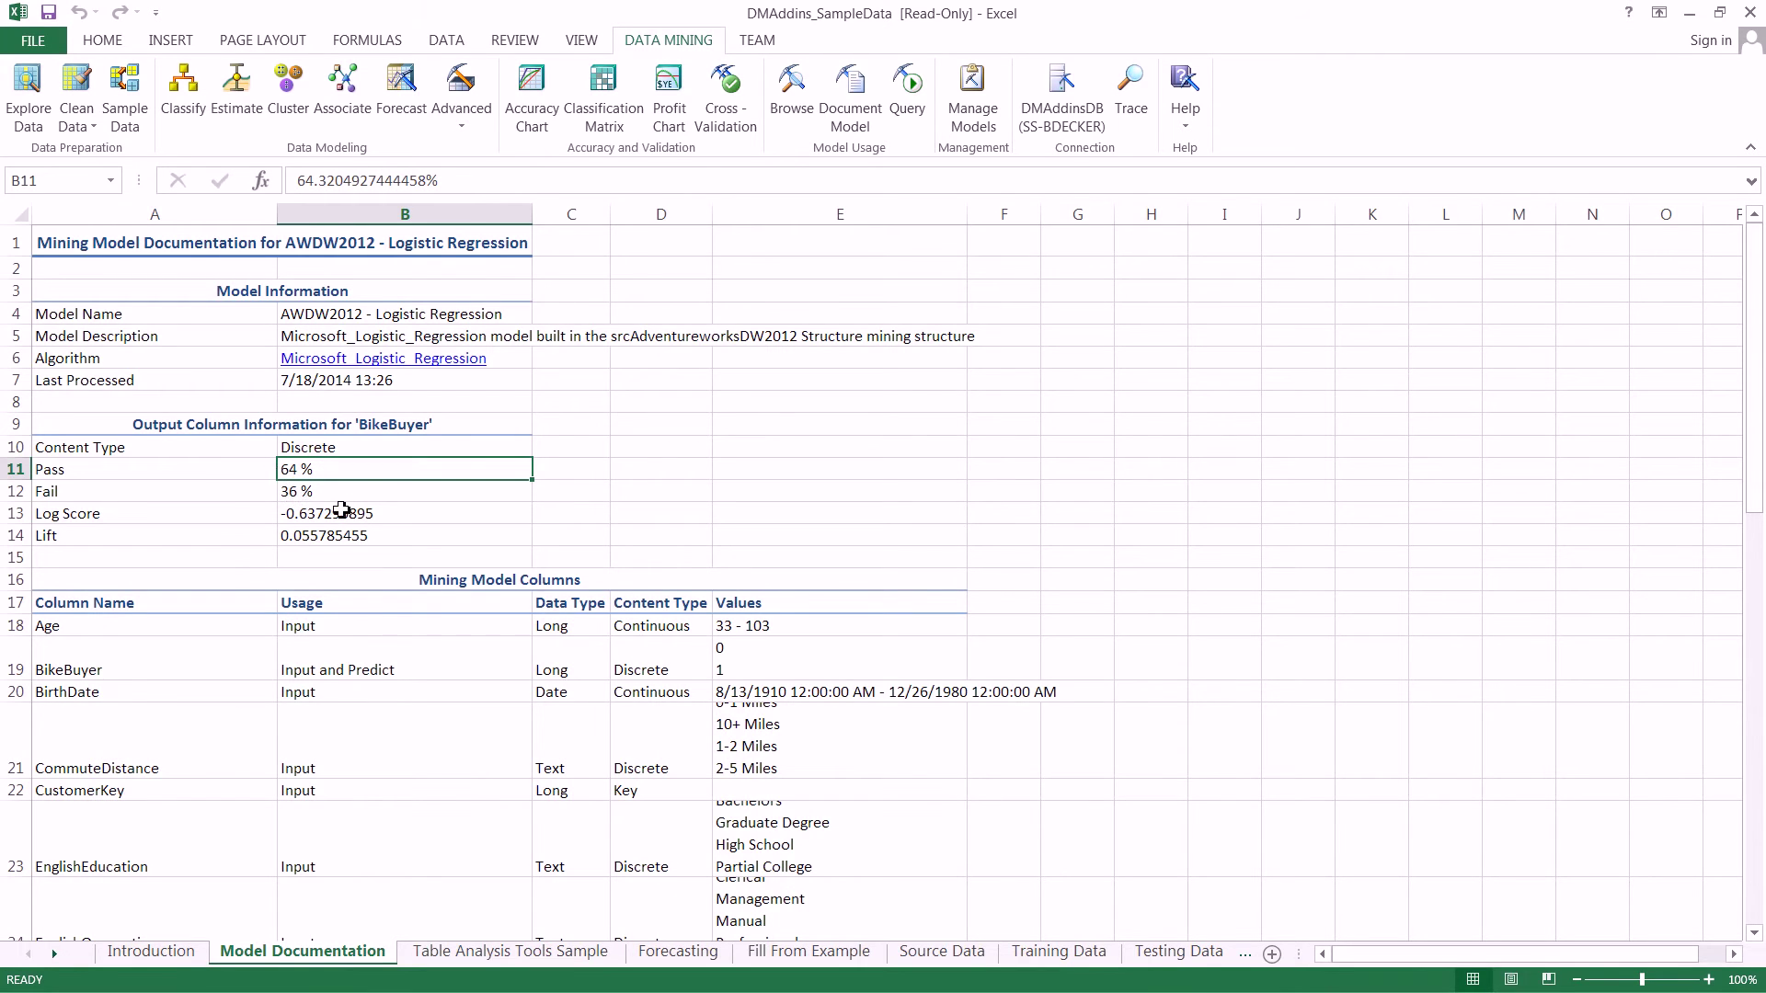
{"action": "left_click", "coordinate": [394, 519]}
{"action": "left_click", "coordinate": [388, 540]}
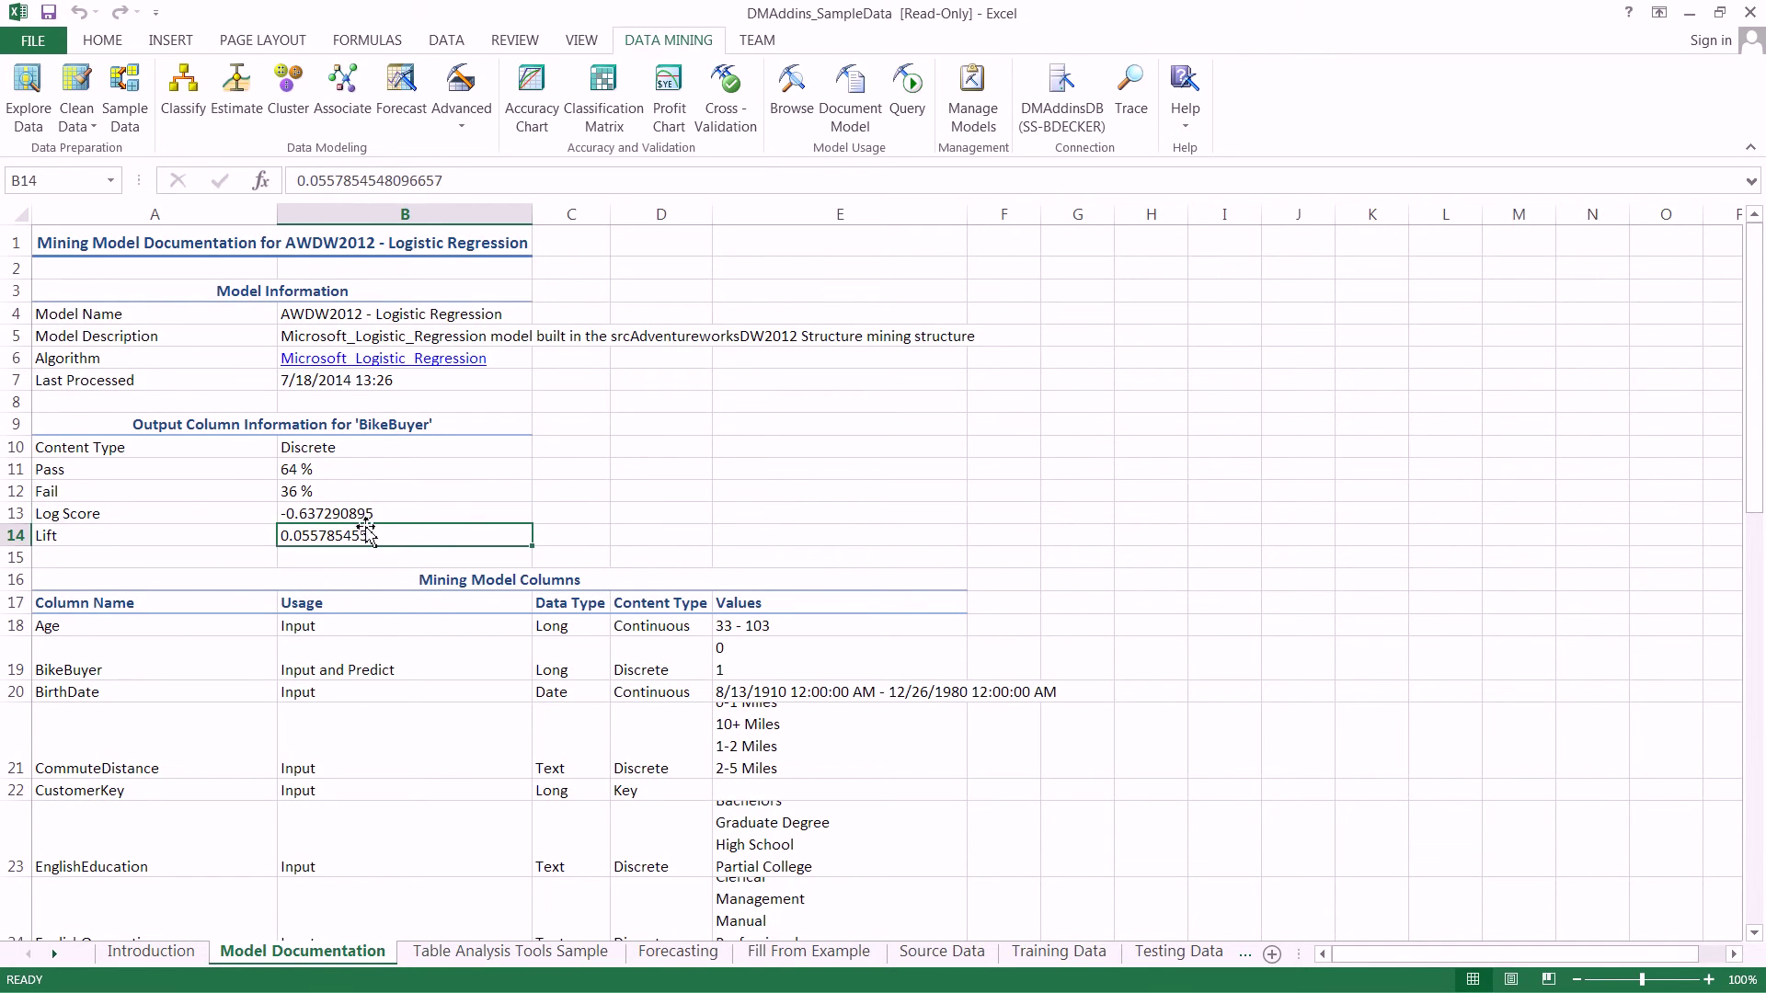
{"action": "left_click", "coordinate": [364, 518]}
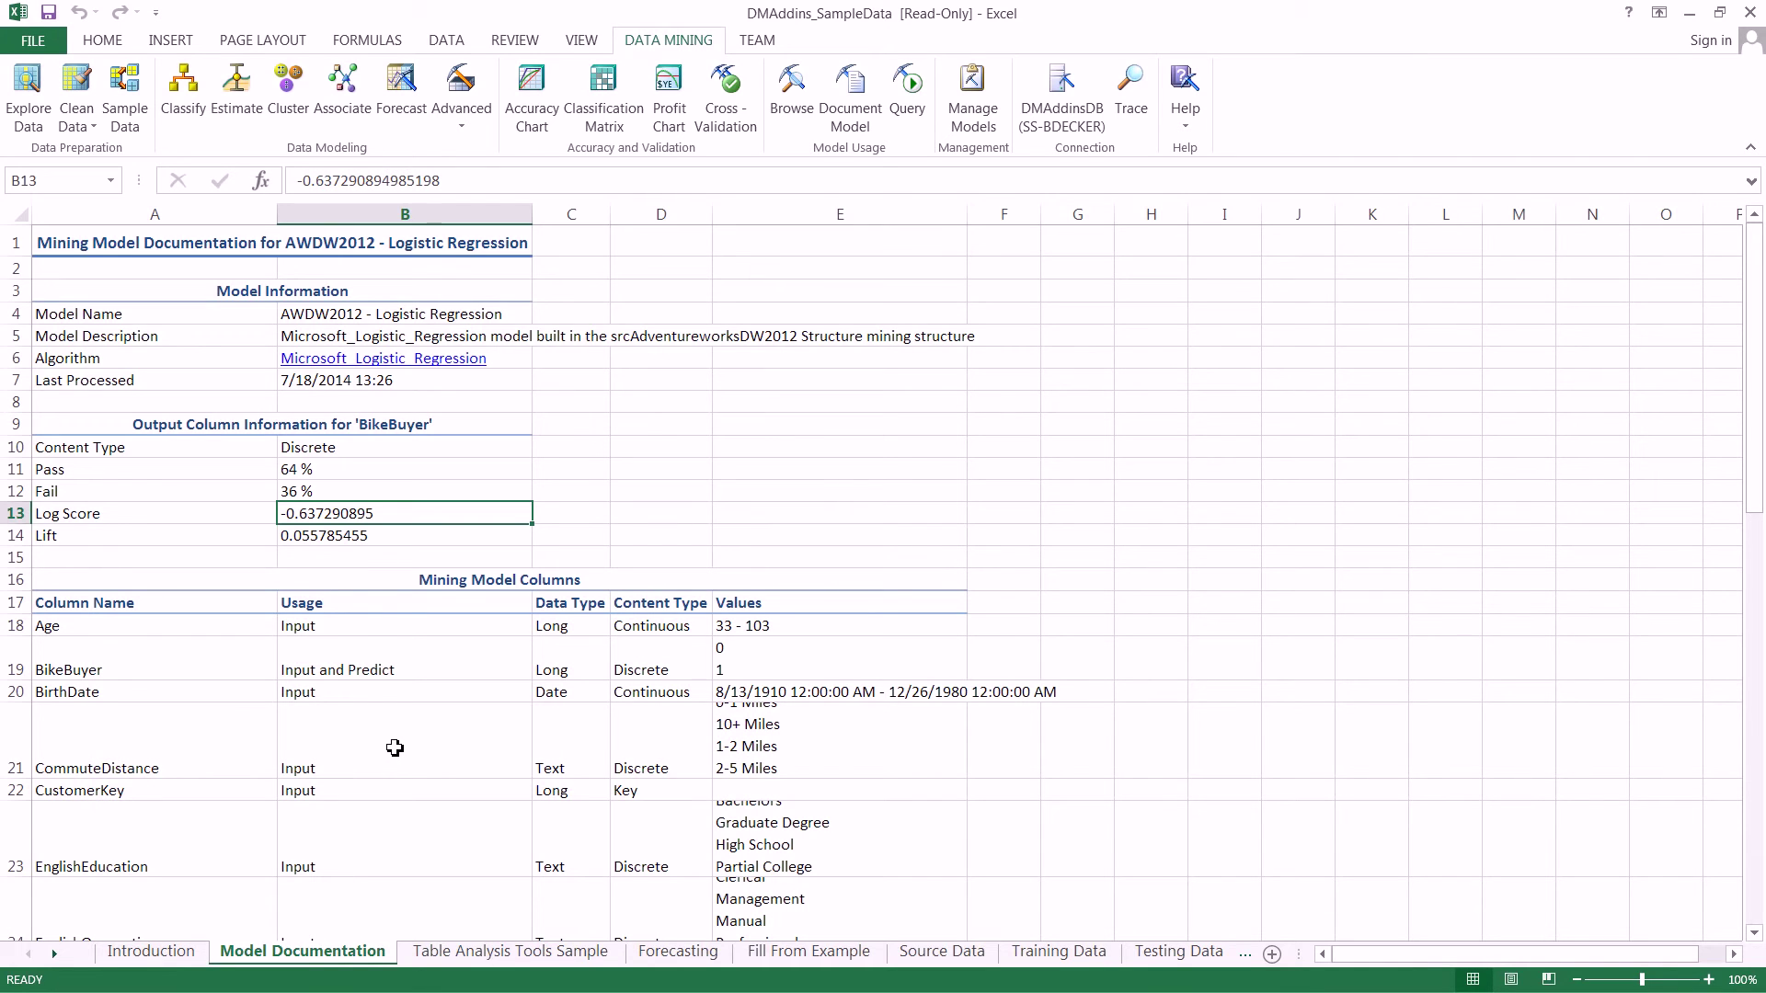
{"action": "left_click", "coordinate": [230, 662]}
{"action": "scroll", "coordinate": [246, 657], "scroll_direction": "down", "scroll_amount": 2}
{"action": "scroll", "coordinate": [245, 658], "scroll_direction": "down", "scroll_amount": 2}
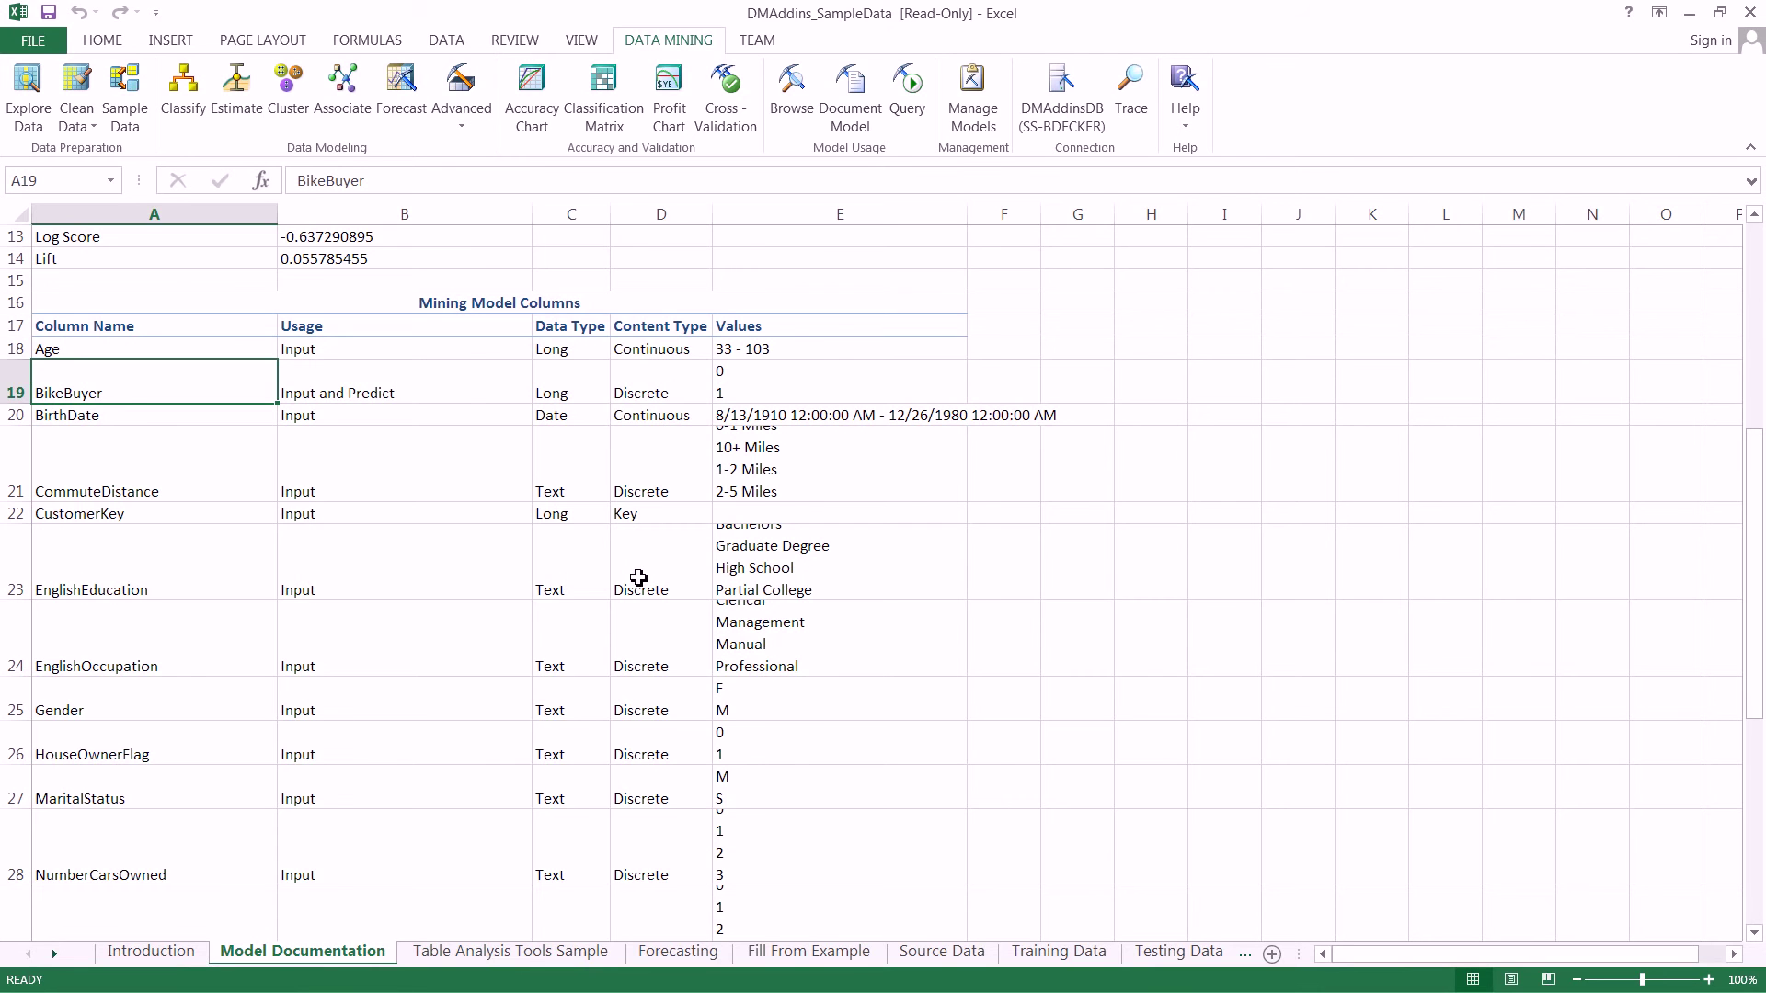
{"action": "scroll", "coordinate": [625, 580], "scroll_direction": "down", "scroll_amount": 4}
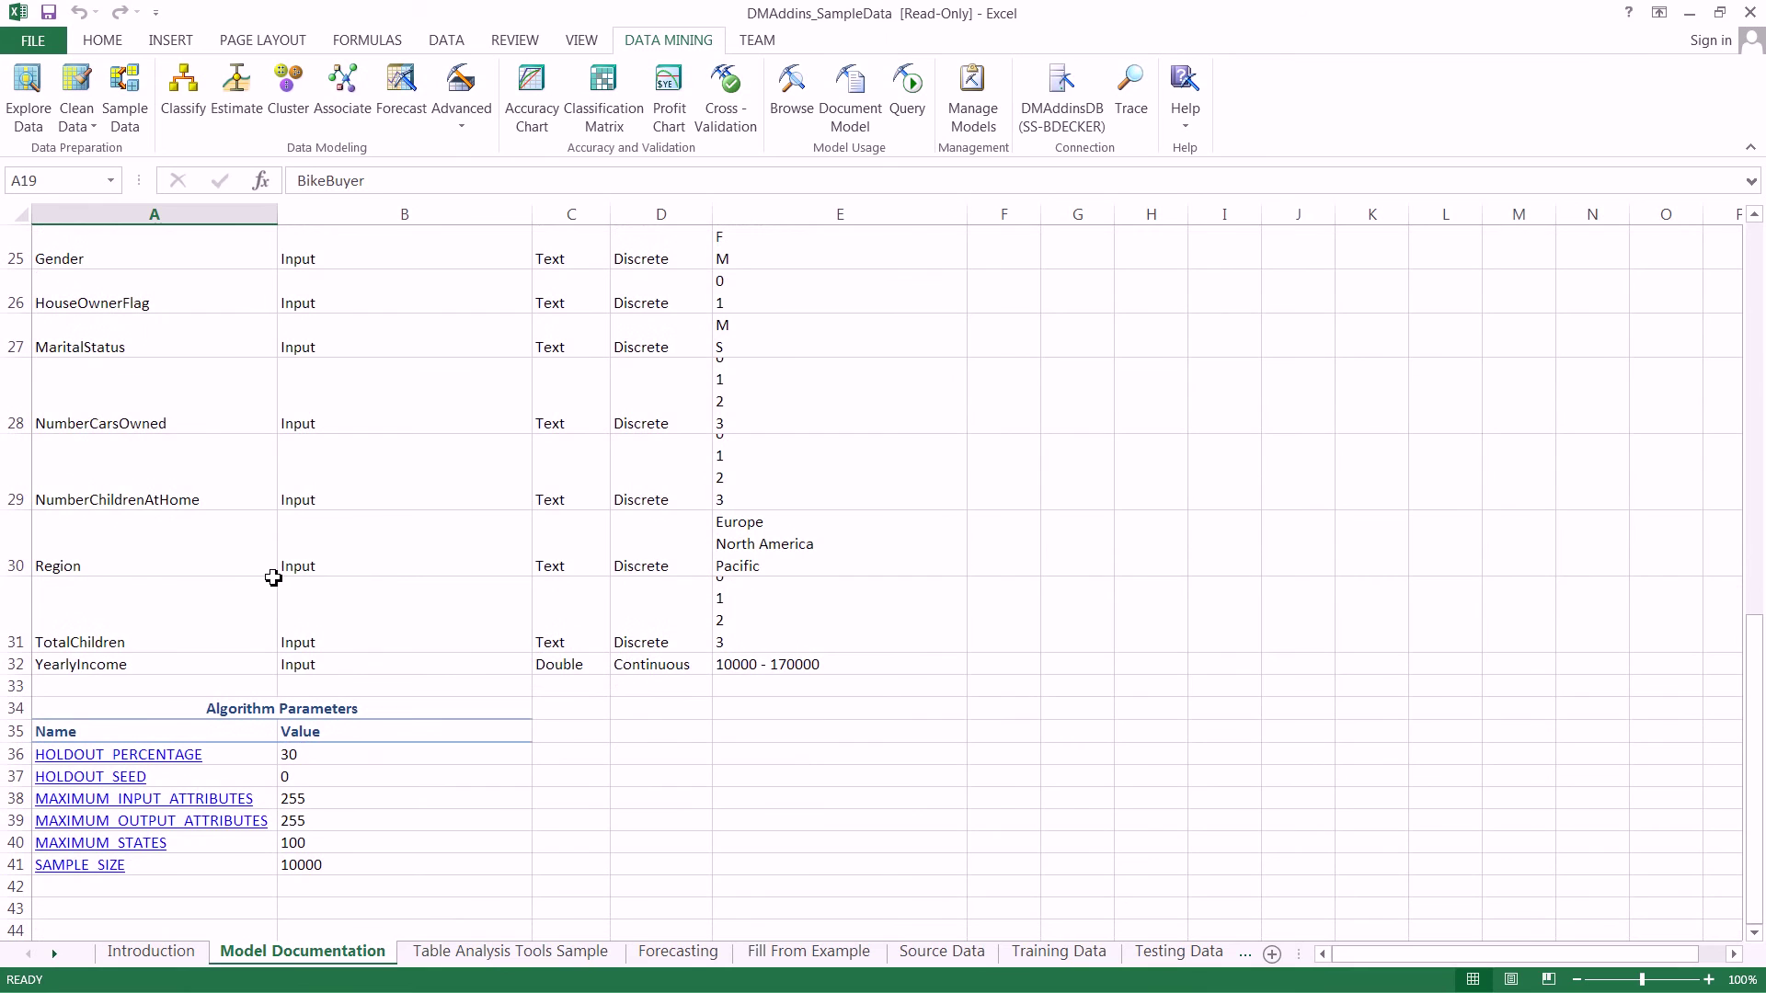
{"action": "scroll", "coordinate": [273, 578], "scroll_direction": "up", "scroll_amount": 4}
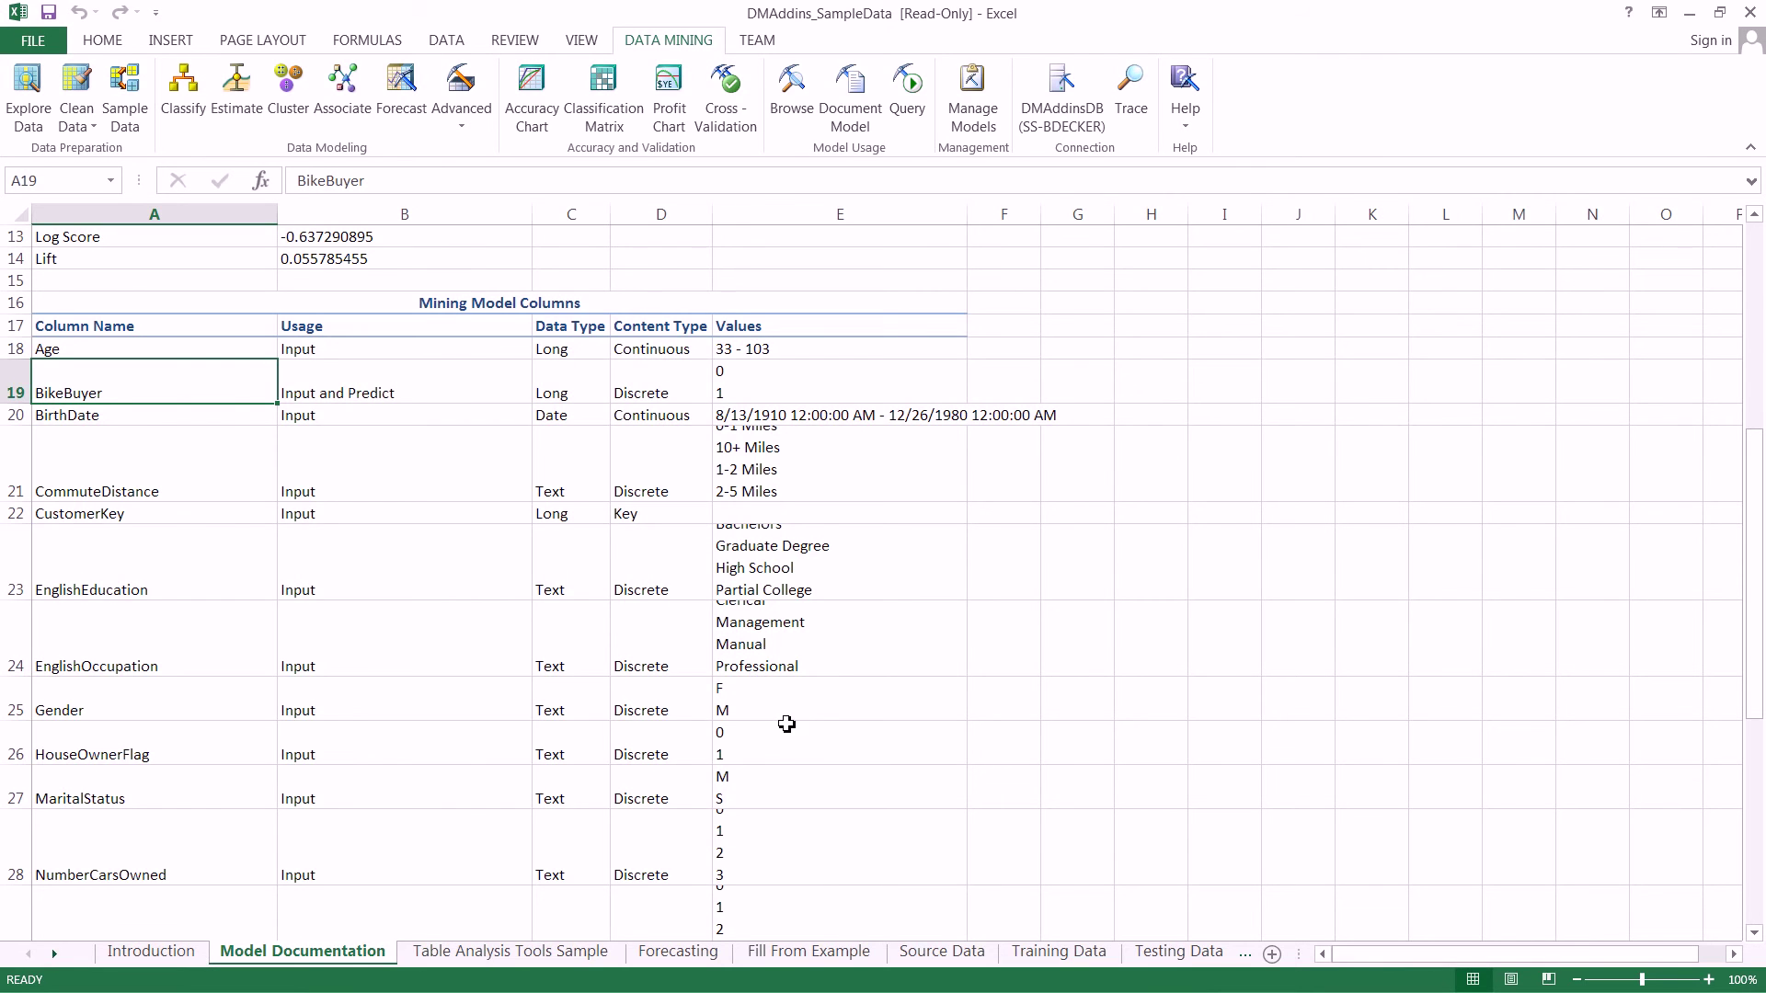
Open Manage Models, widen the Structures and models pane, and select AWDW2012 - Logistic Regression.
{"action": "left_click", "coordinate": [973, 102]}
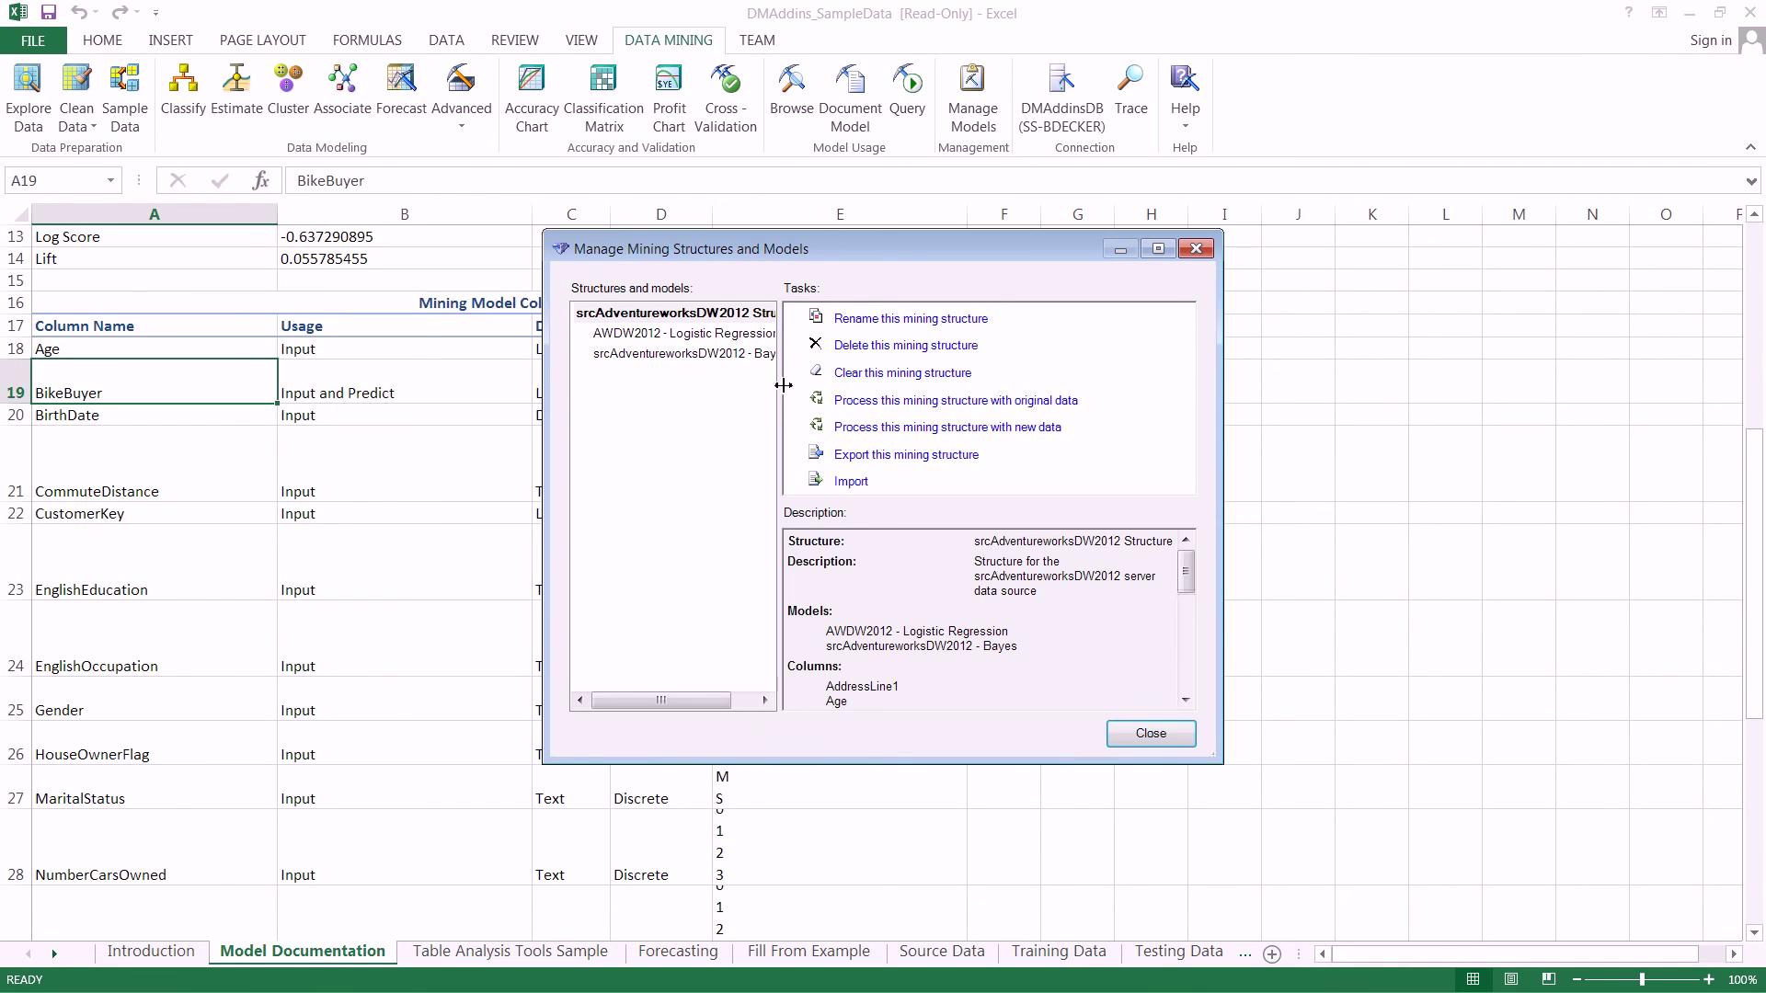
{"action": "left_click_drag", "start_coordinate": [778, 394], "coordinate": [864, 418]}
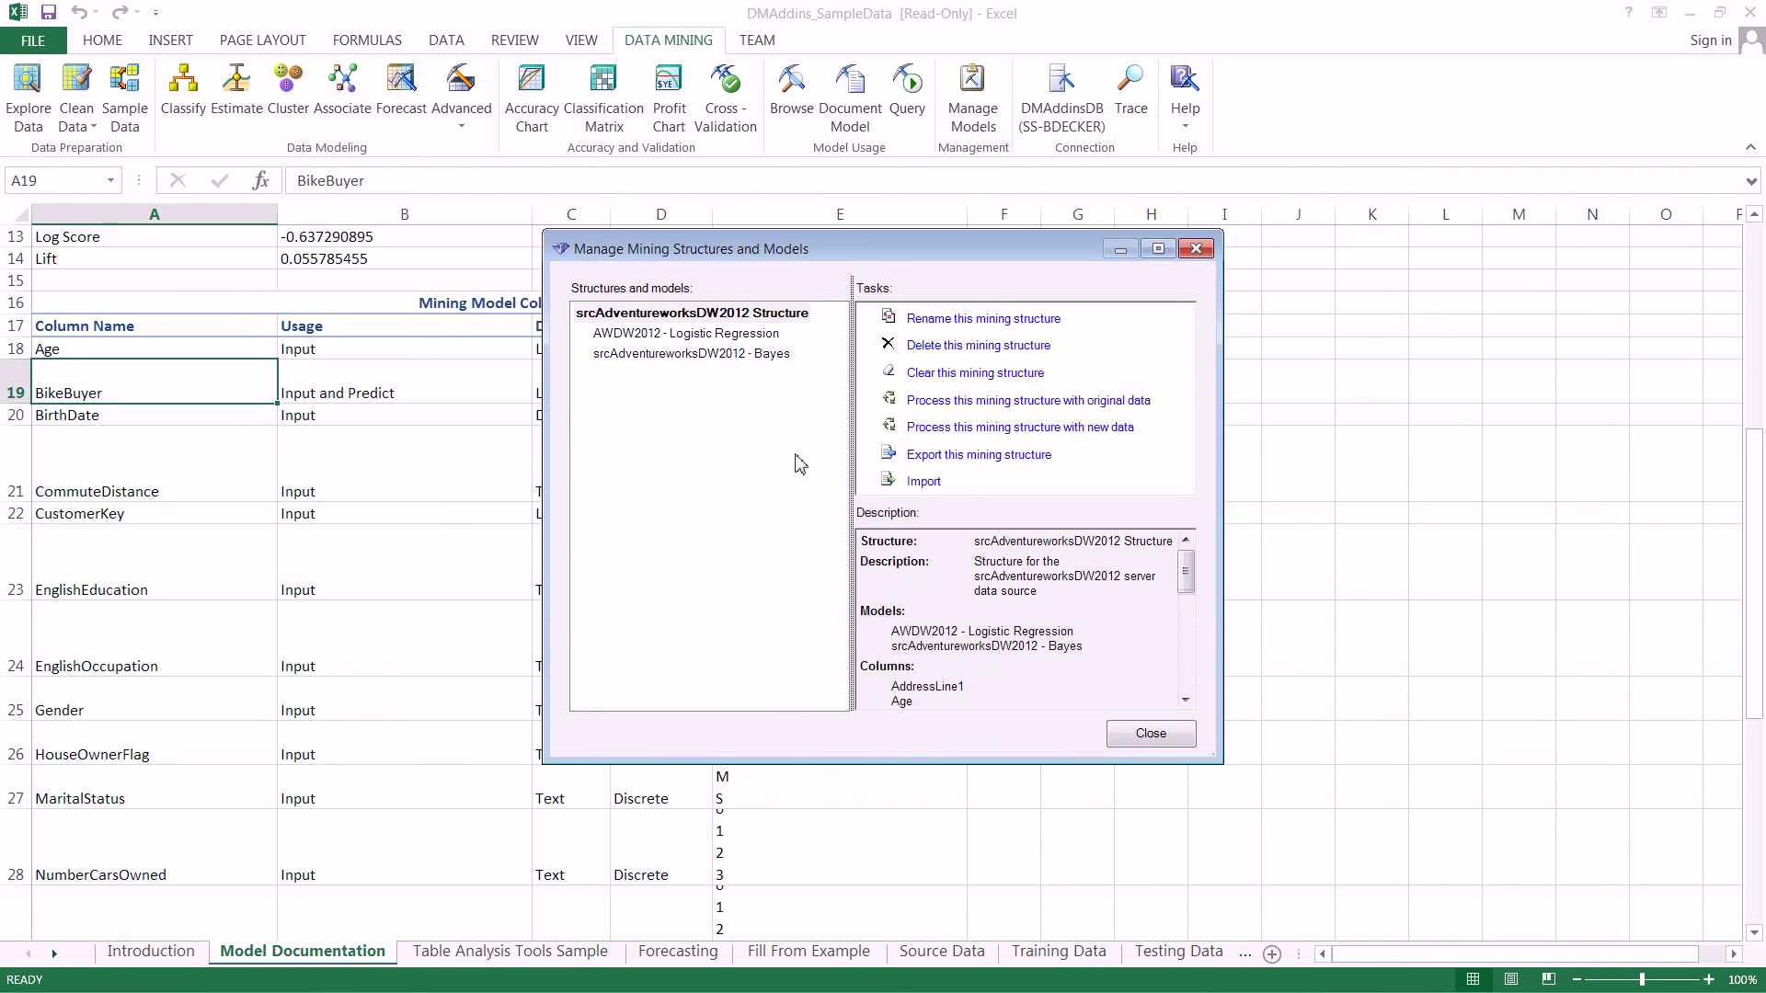
{"action": "left_click", "coordinate": [669, 334]}
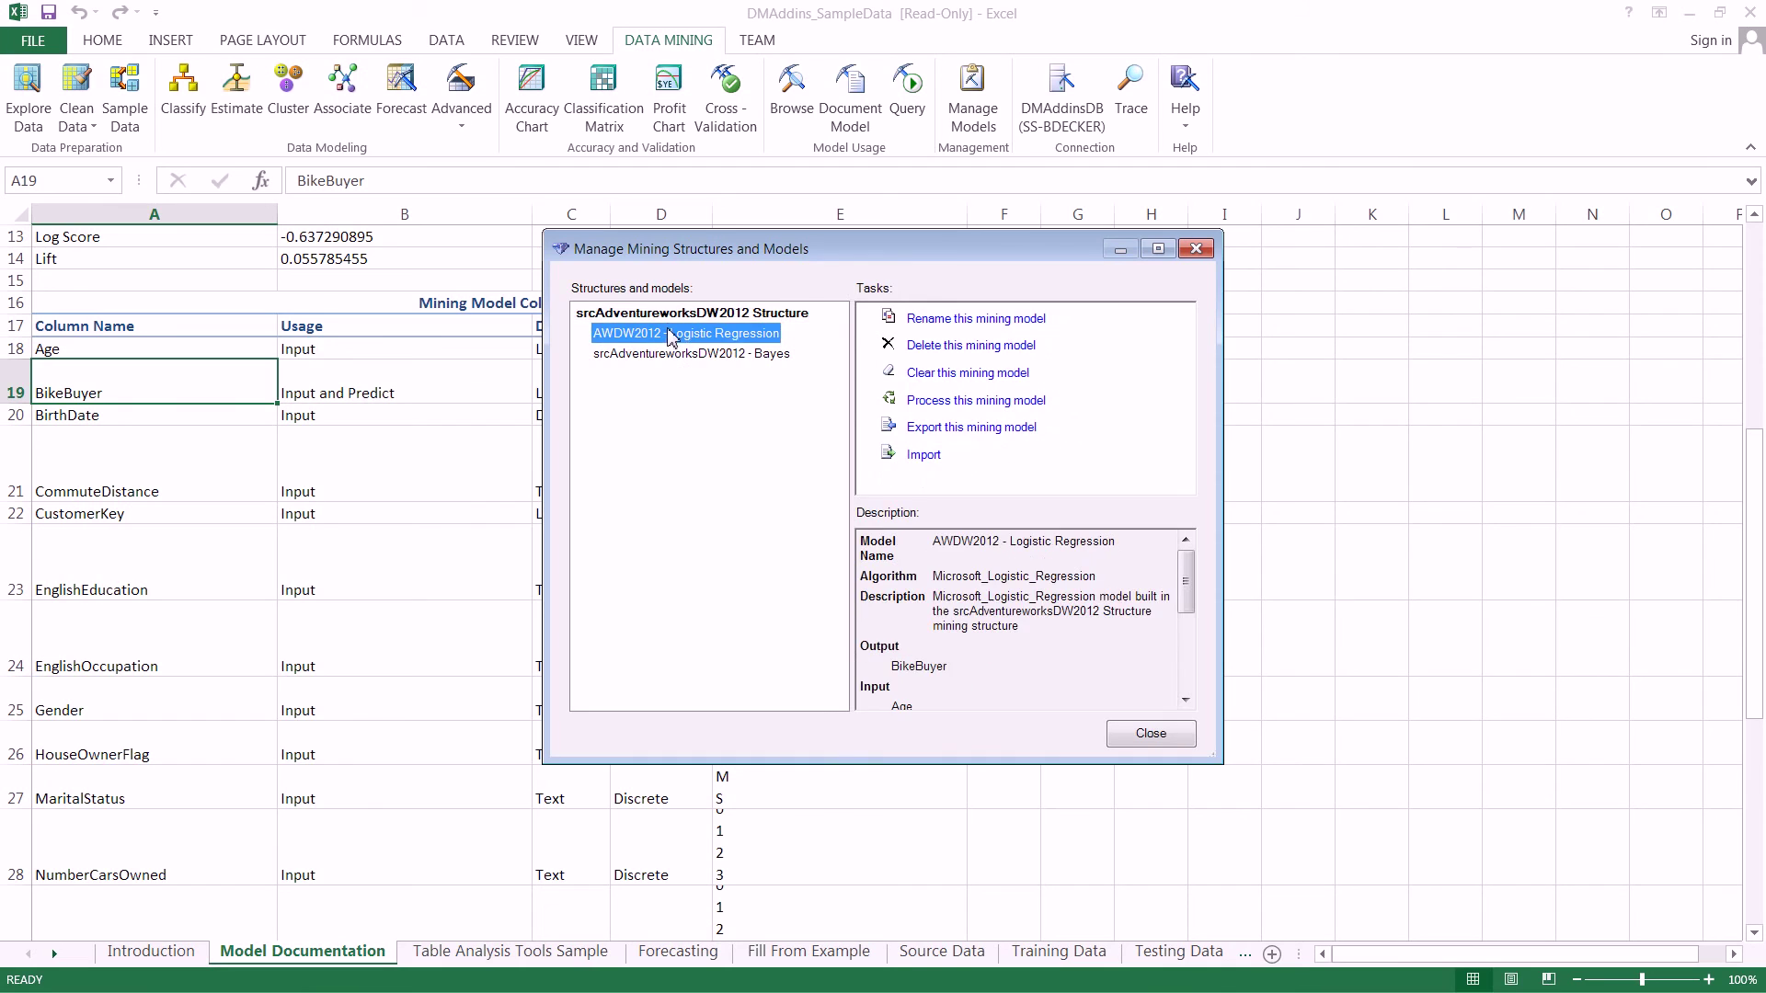
{"action": "left_click", "coordinate": [672, 316]}
{"action": "left_click", "coordinate": [670, 339]}
View the Bayes model's description and the srcAdventureworksDW2012 Structure's tasks and description.
{"action": "left_click", "coordinate": [649, 355]}
{"action": "left_click_drag", "start_coordinate": [1186, 579], "coordinate": [562, 230]}
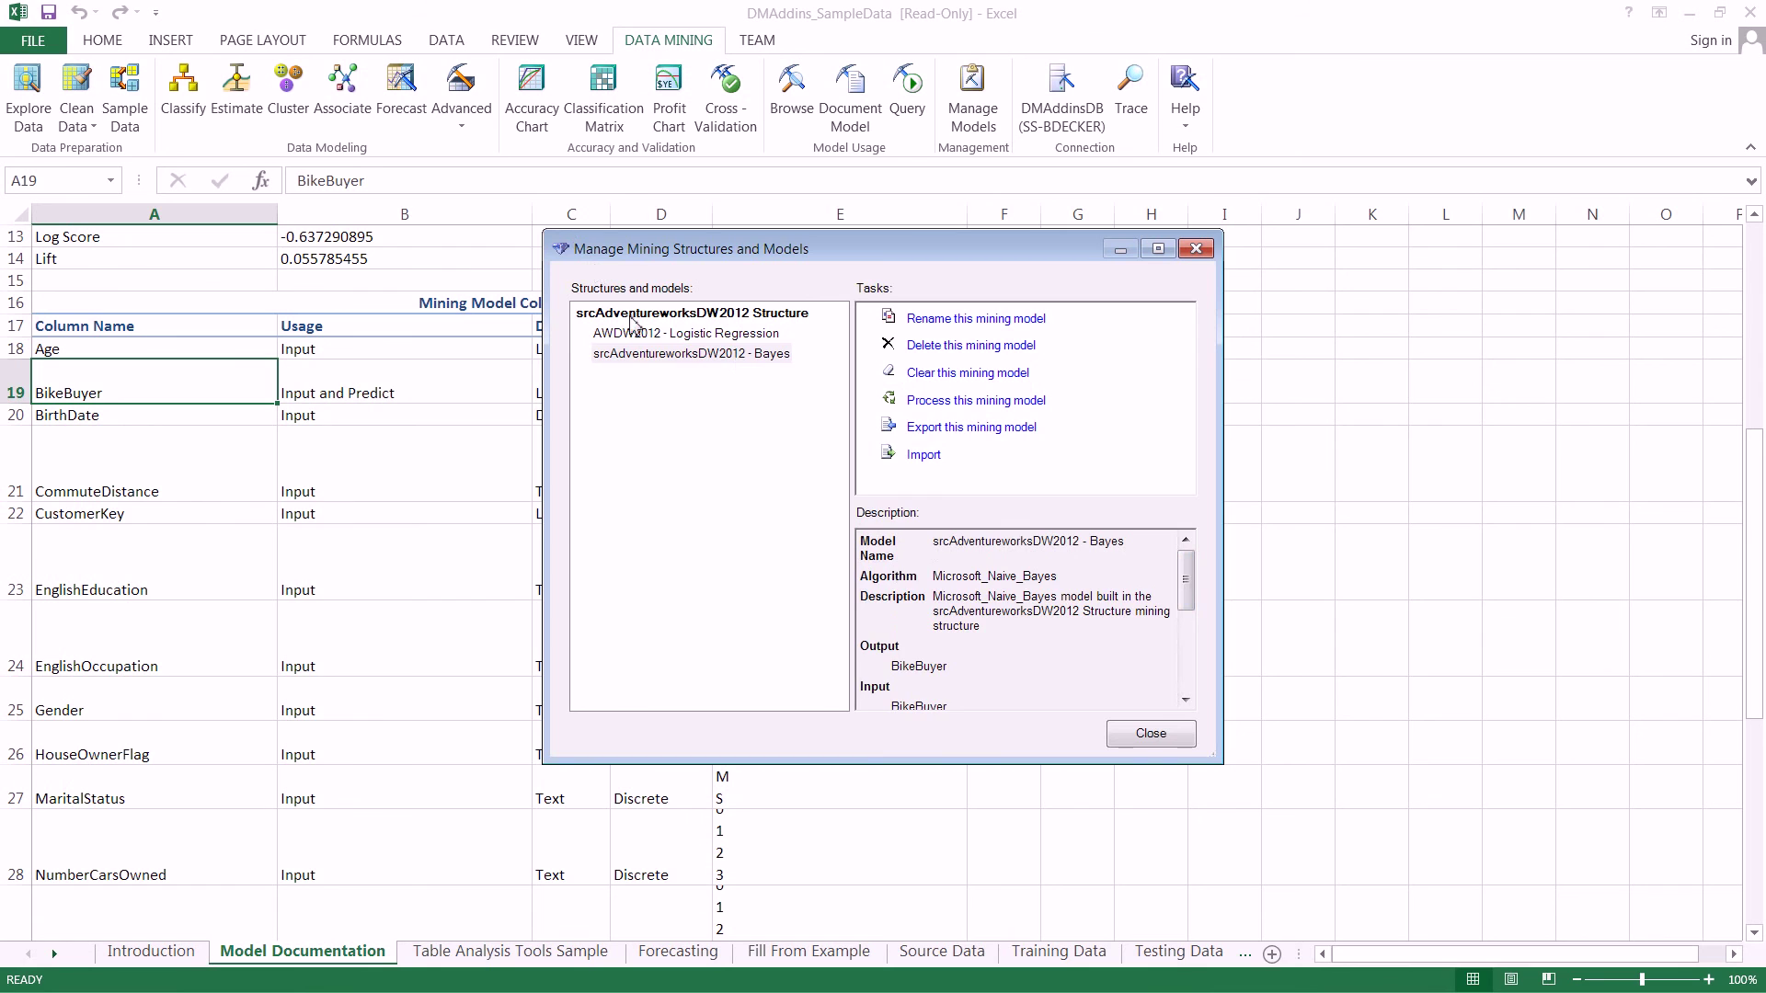
{"action": "left_click", "coordinate": [632, 314]}
{"action": "mouse_move", "coordinate": [1185, 572]}
{"action": "left_mouse_down"}
{"action": "mouse_move", "coordinate": [1198, 664]}
{"action": "mouse_move", "coordinate": [1209, 592]}
{"action": "left_mouse_up"}
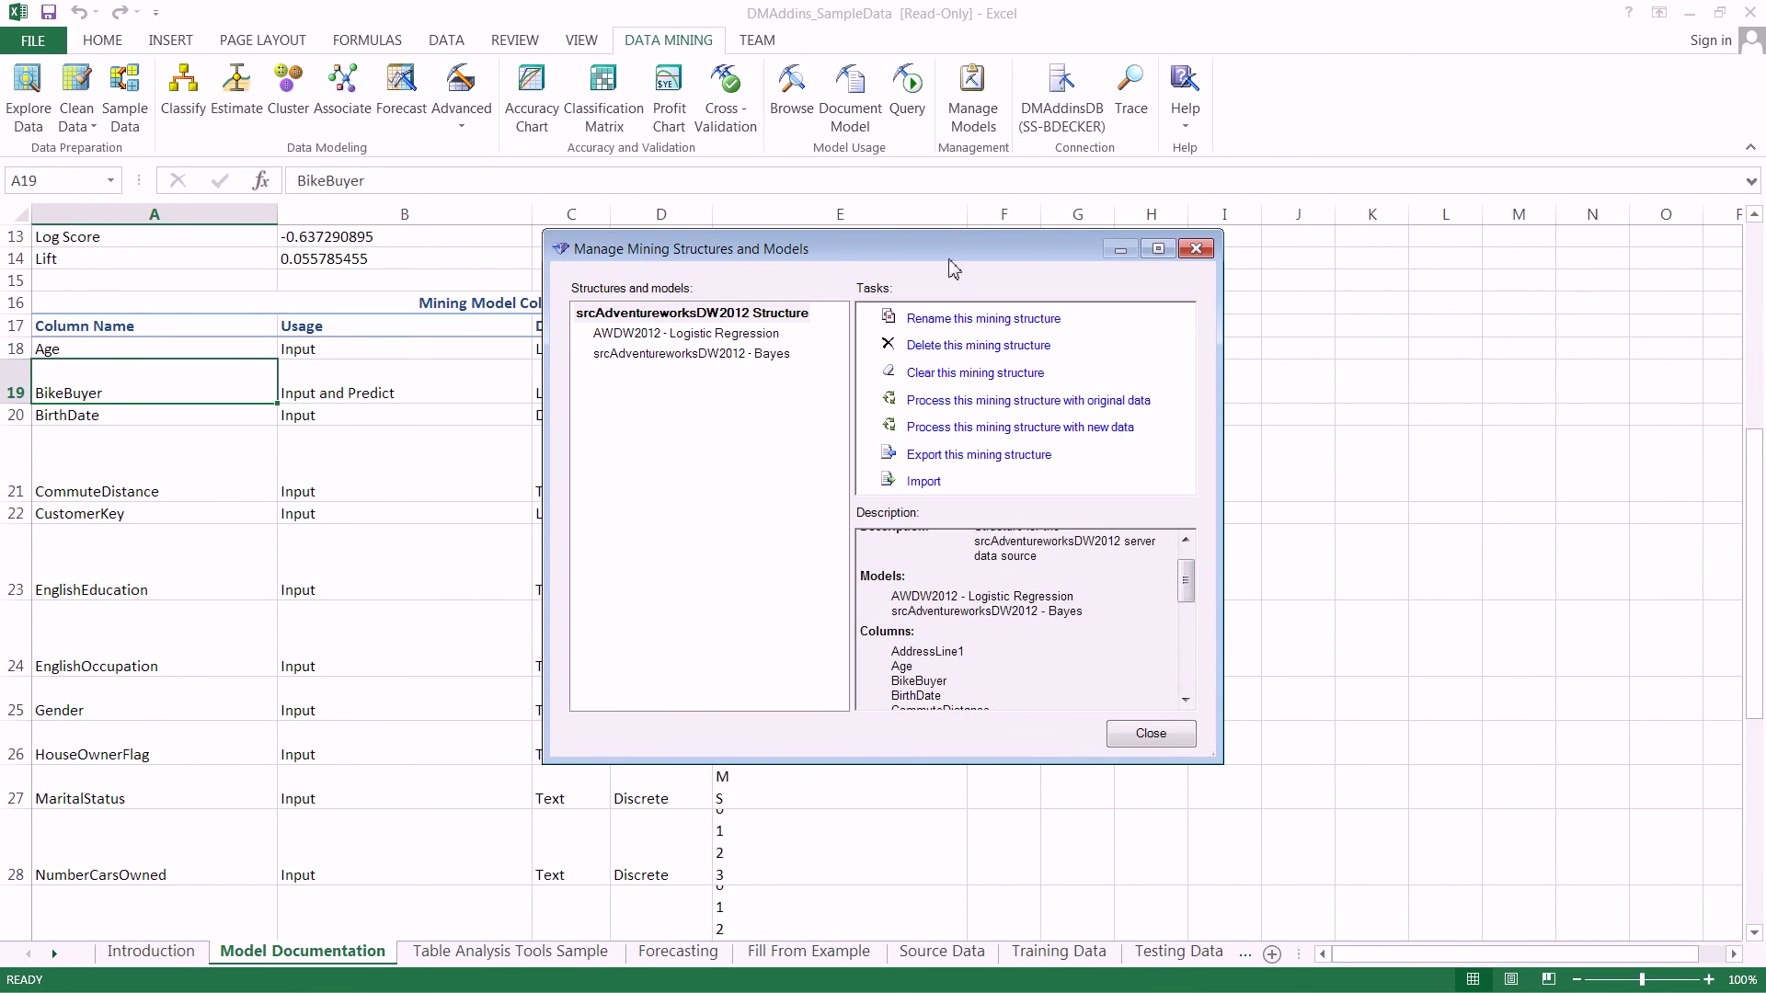